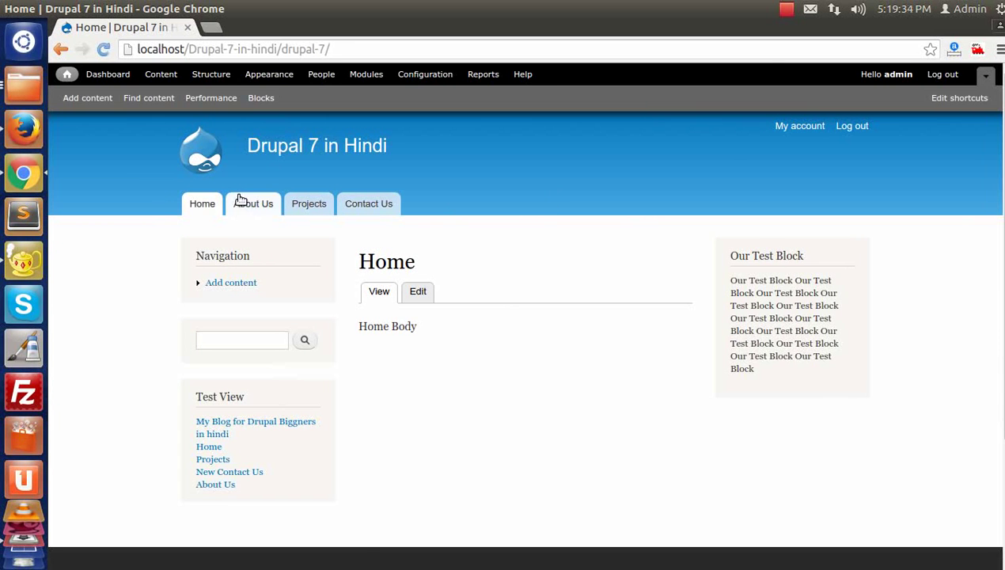
Review the site's list of content types, including Basic page and Blog, and return to the home page.
left_click(211, 73)
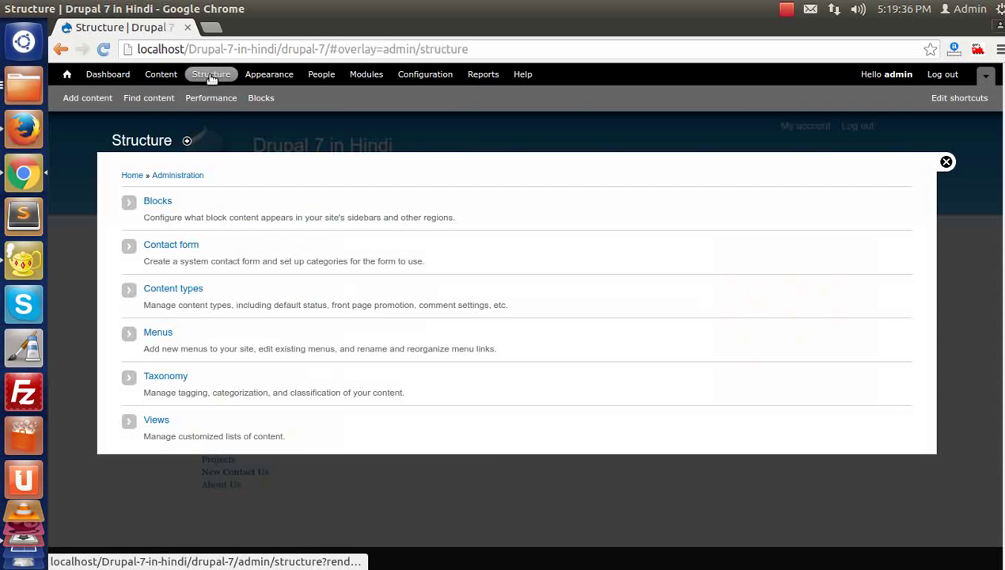
left_click(176, 290)
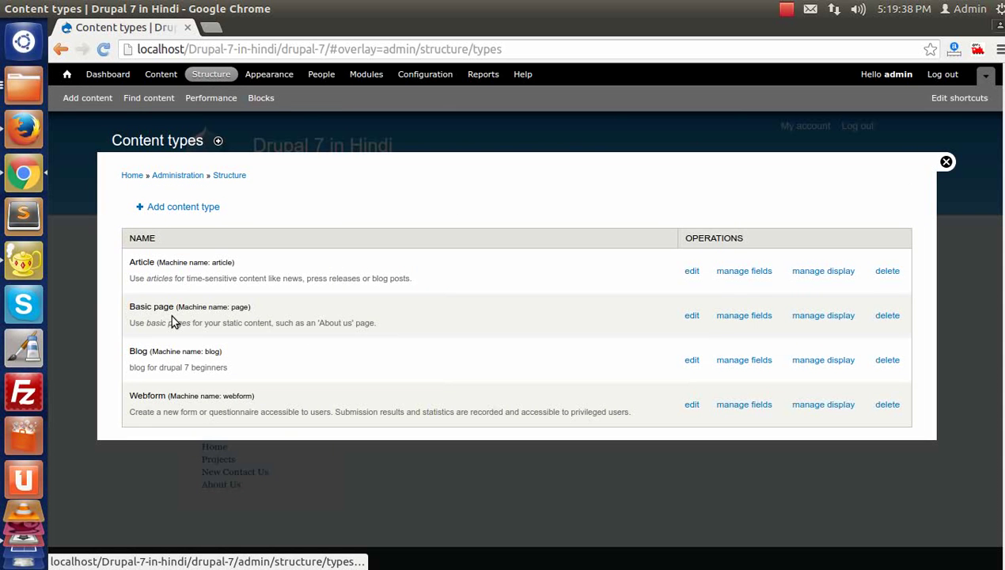
left_click_drag(134, 307, 182, 309)
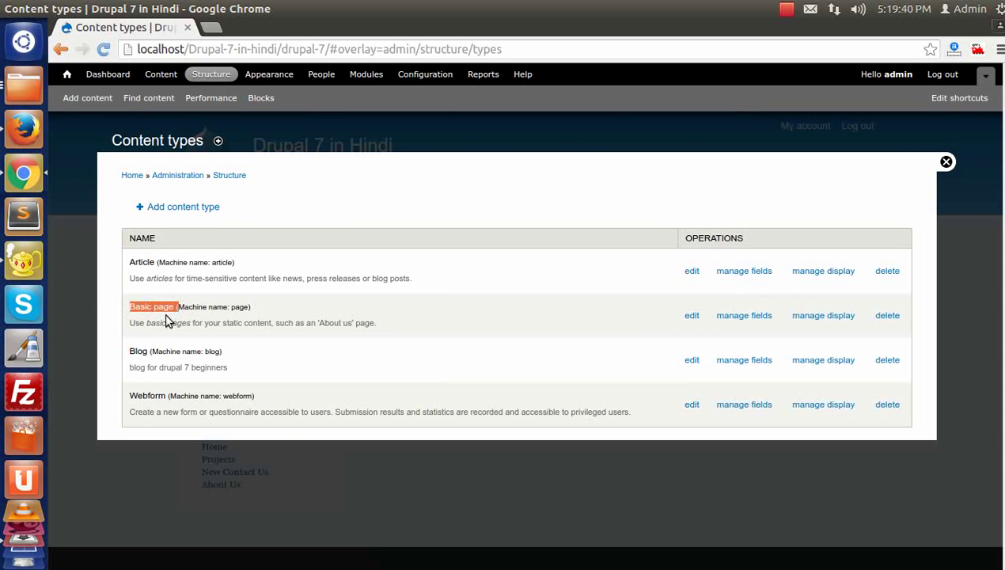
left_click_drag(129, 351, 152, 351)
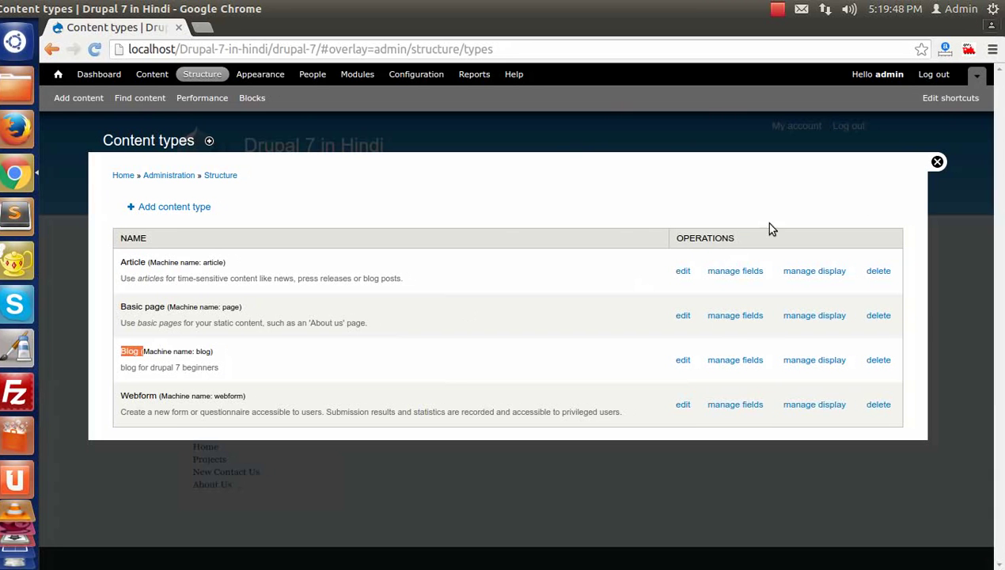
left_click(937, 163)
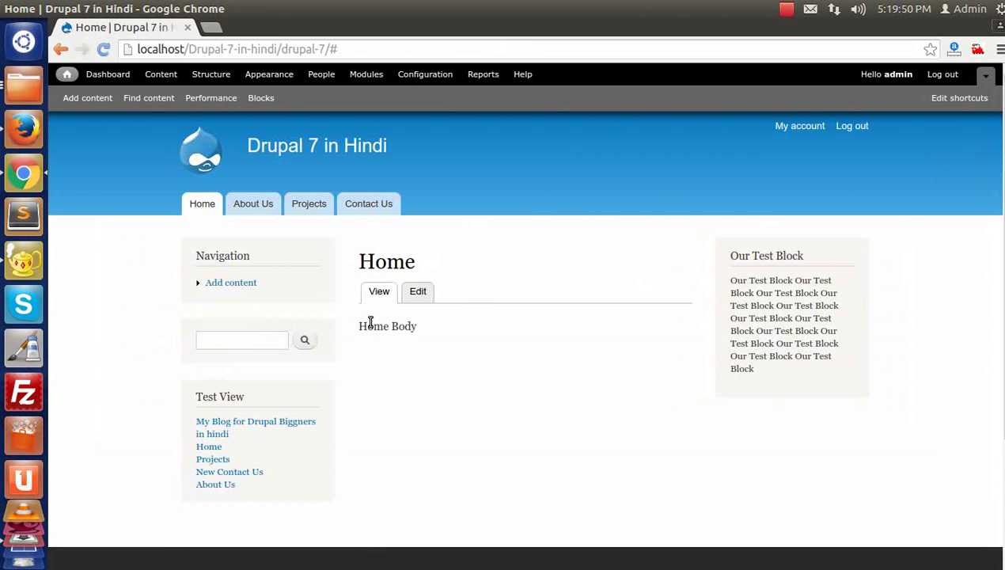
Open the view behind the home page's Test View block for editing and locate its filter criteria.
scroll(360, 402, "down", 2)
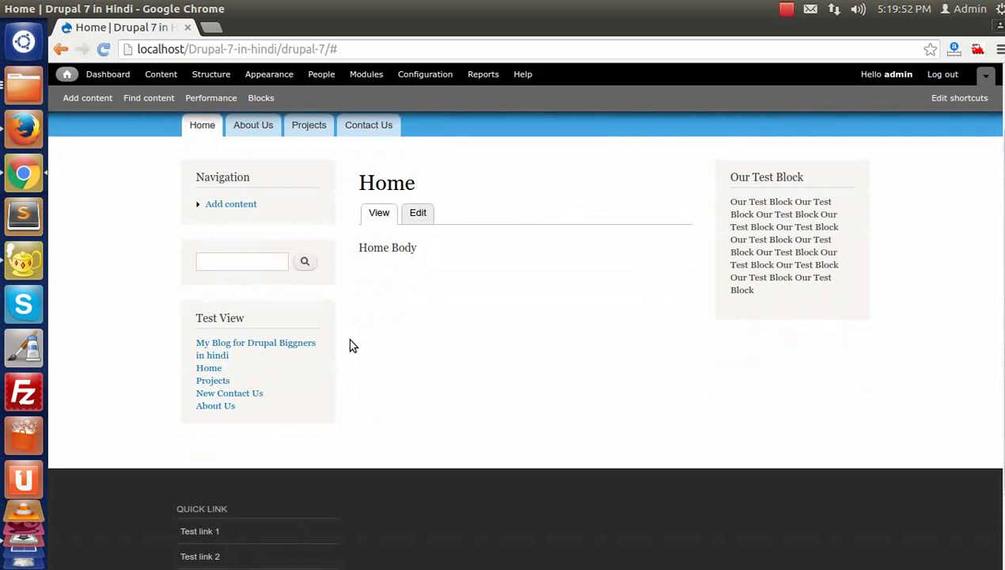
left_click(317, 312)
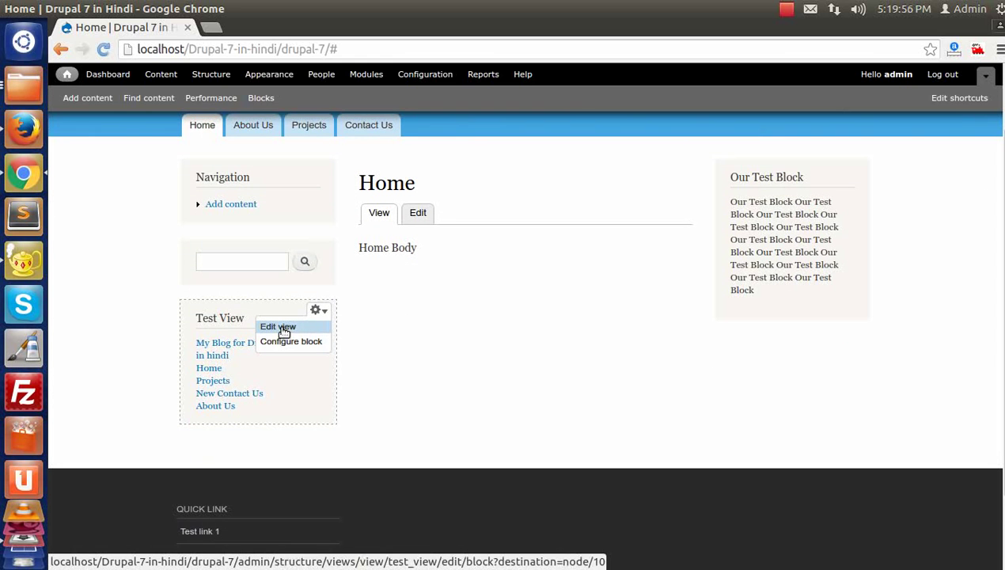
left_click(283, 330)
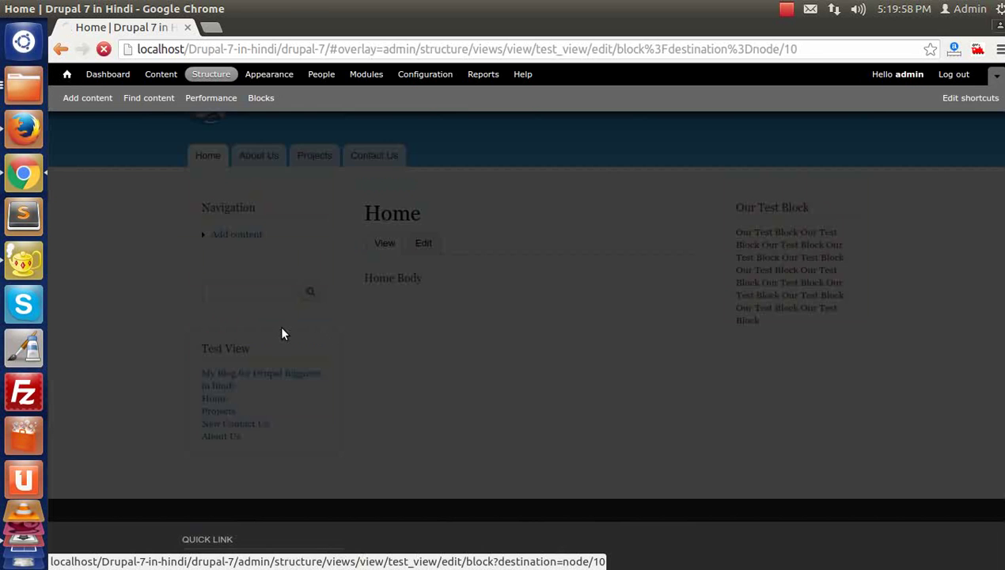
scroll(338, 327, "down", 3)
scroll(338, 327, "down", 2)
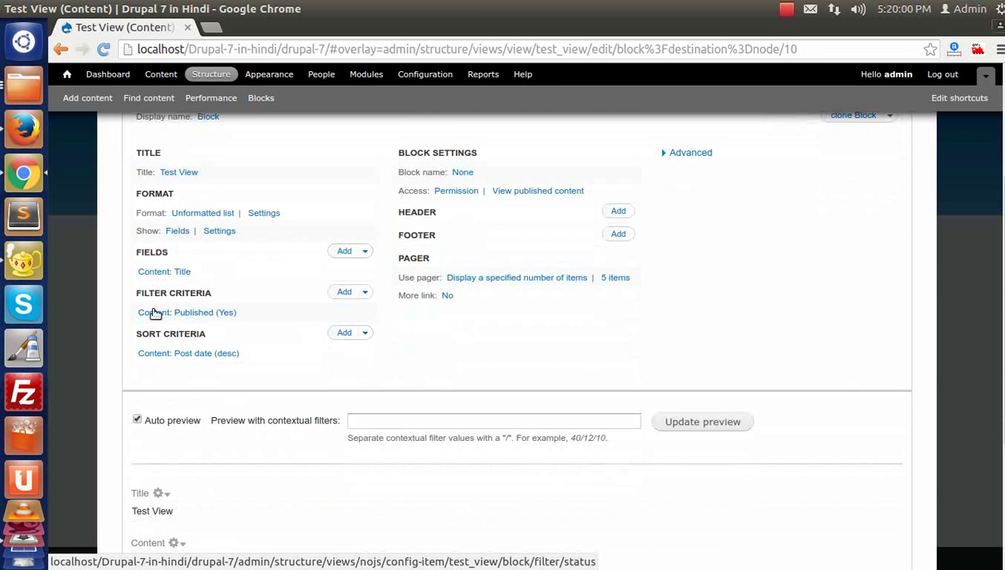
left_click_drag(136, 294, 213, 296)
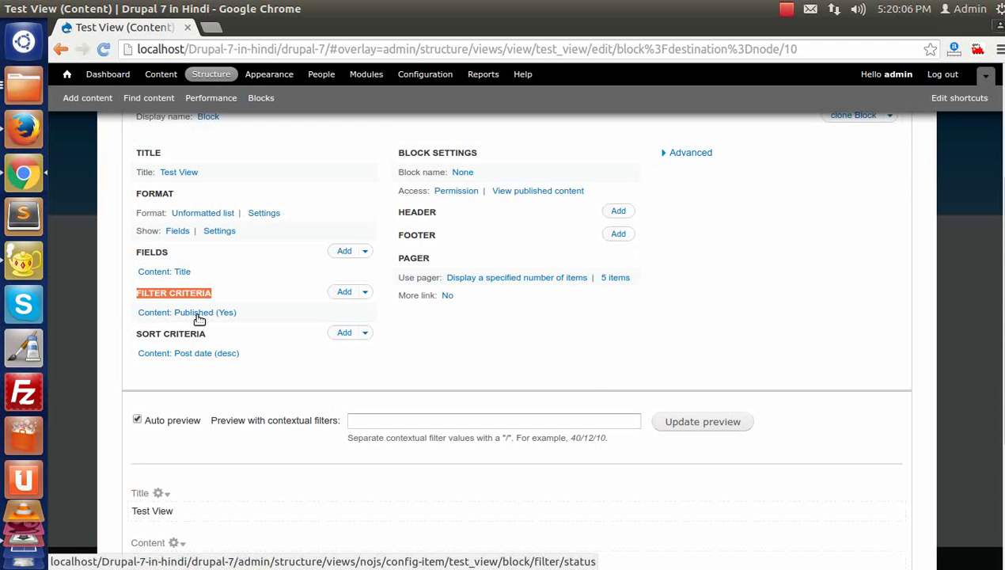
Set the Content: Published filter to No for all displays and check the preview.
scroll(206, 321, "down", 2)
left_click(214, 236)
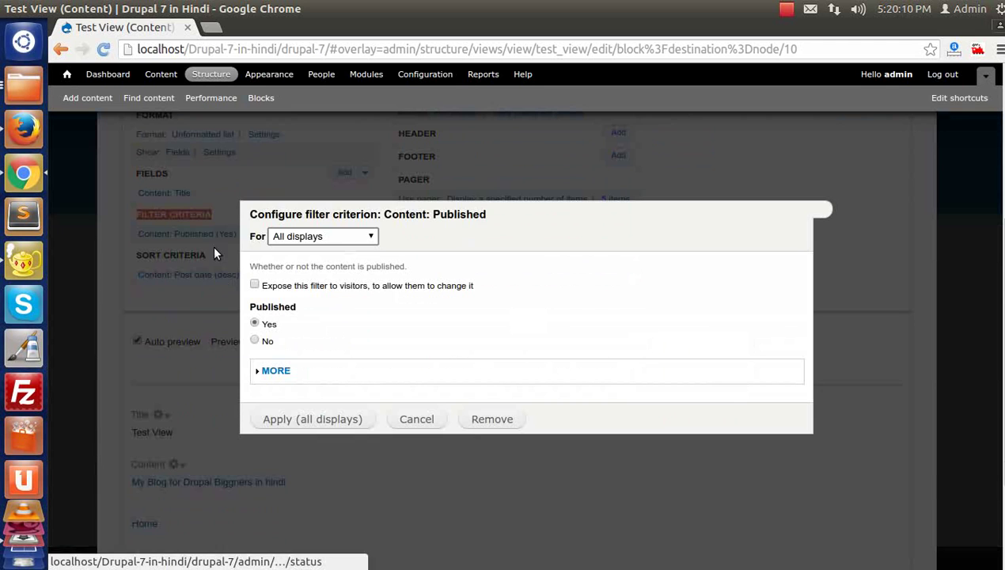
left_click(254, 341)
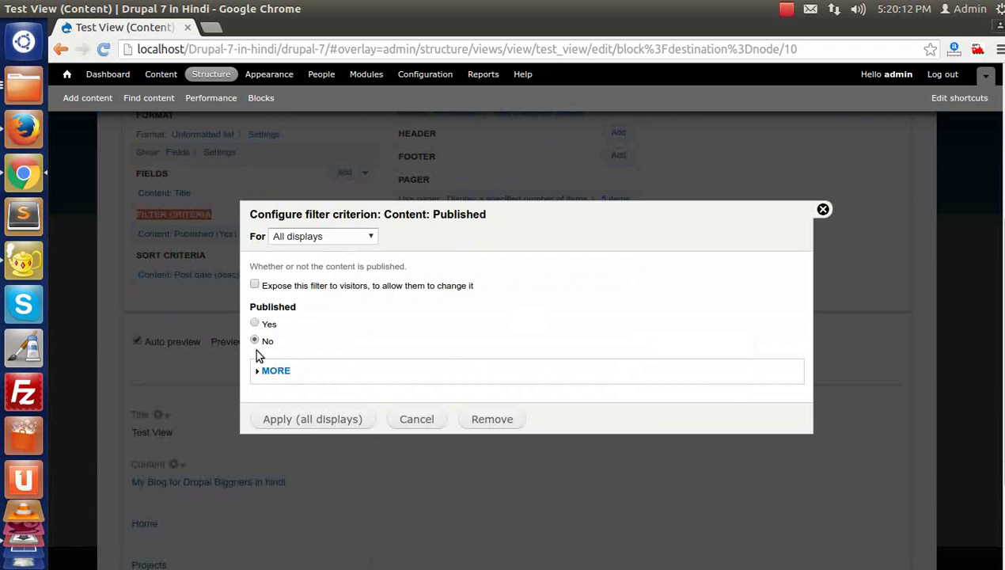
left_click(288, 419)
left_click_drag(128, 491, 197, 498)
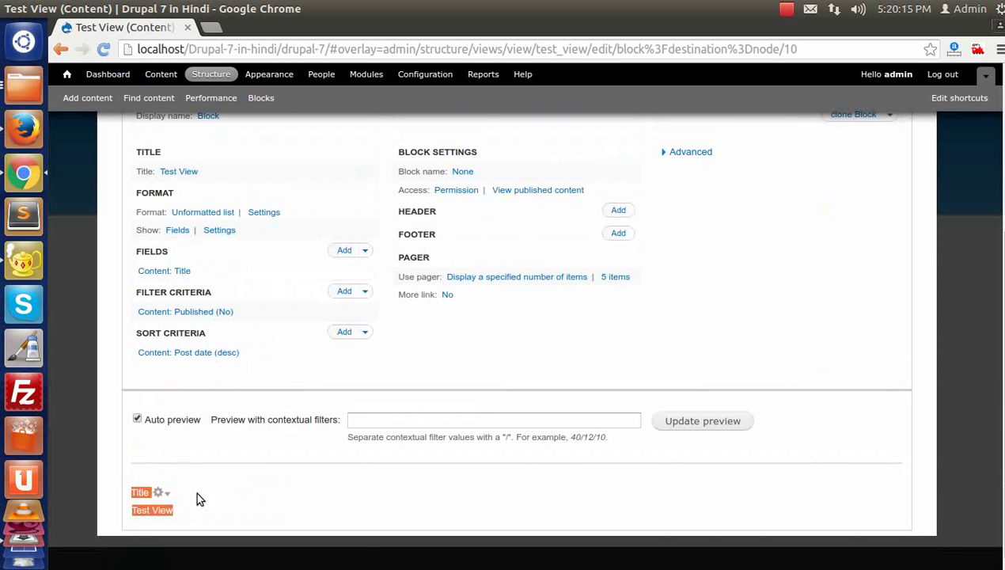
Set the Content: Published filter back to Yes for all displays and check the preview again.
left_click(173, 312)
left_click(264, 324)
left_click(294, 419)
scroll(122, 456, "down", 5)
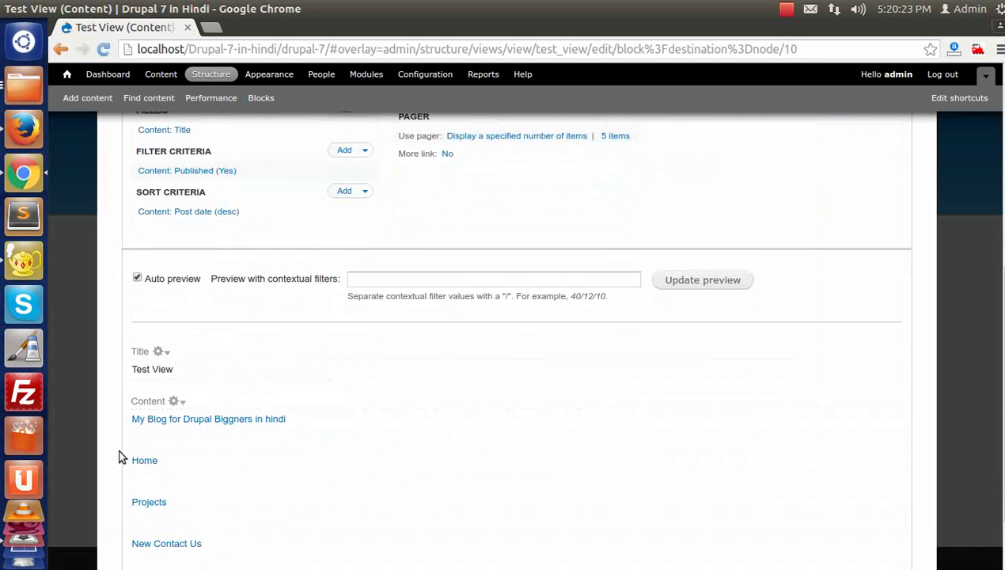
Find the Content: Type criterion by searching "content ty" and add it to the view's filters for all displays.
scroll(159, 443, "up", 4)
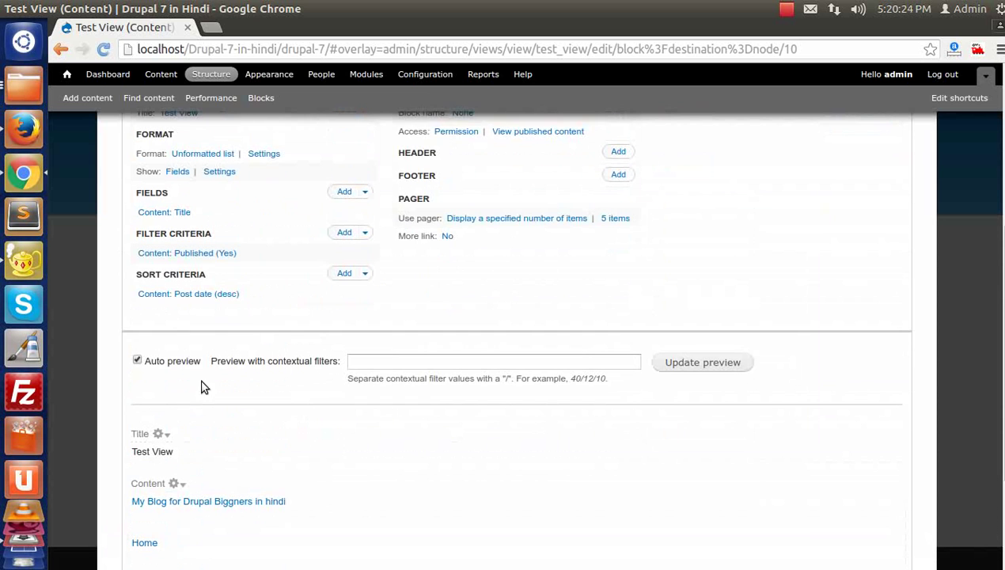
left_click(345, 234)
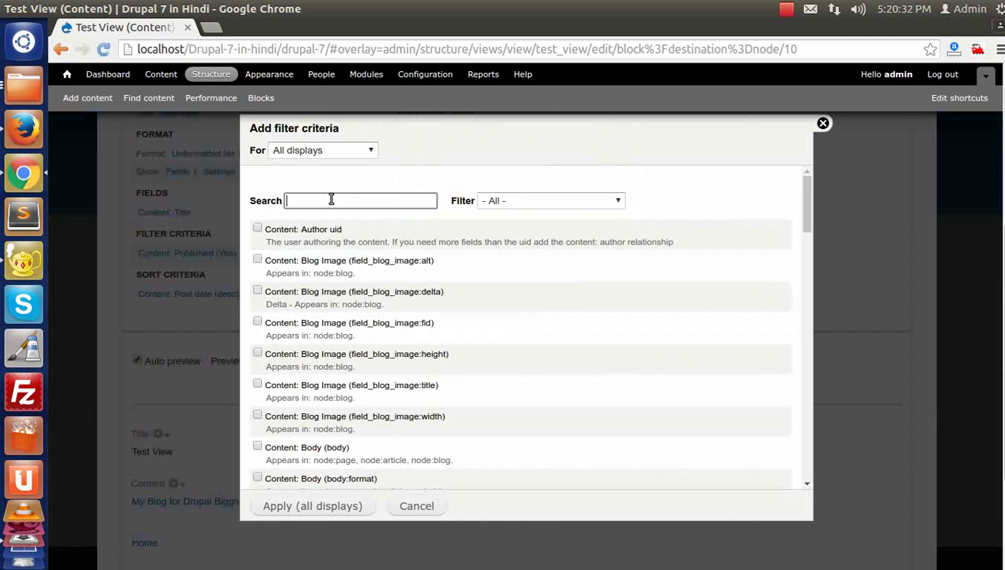
left_click(821, 124)
left_click(345, 233)
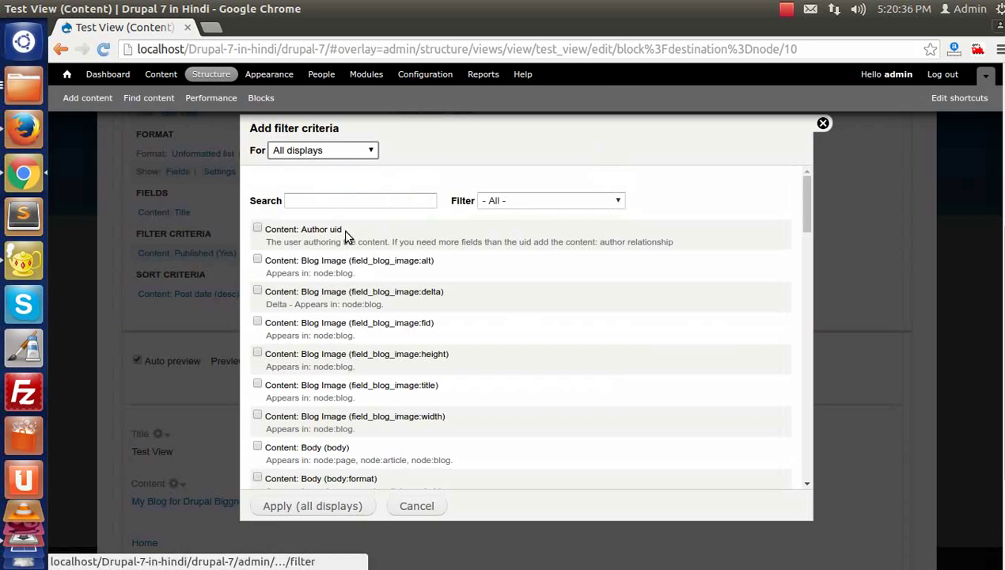
type("con")
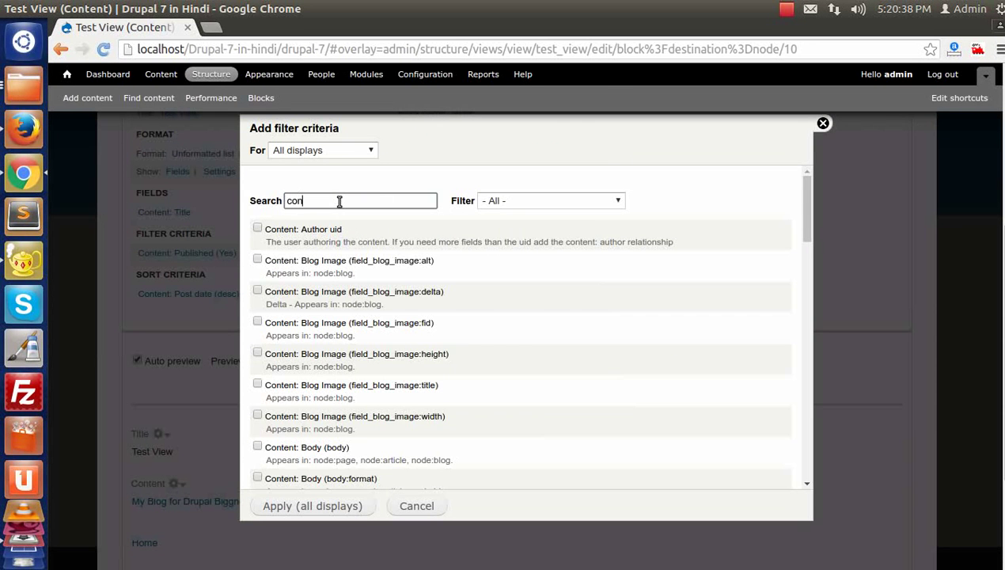
type("tent ty")
left_click(293, 271)
left_click(287, 506)
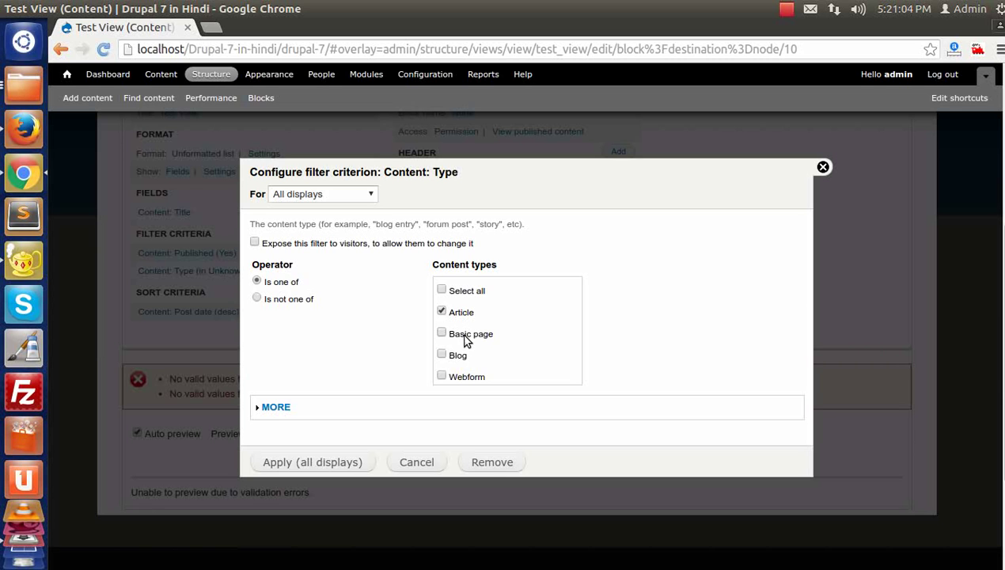
Limit the Content: Type filter to Article and Blog, apply it to all displays and check the preview.
left_click(455, 312)
left_click(457, 334)
left_click(442, 312)
left_click(441, 333)
left_click(443, 311)
left_click(442, 333)
left_click(442, 354)
left_click(442, 311)
left_click(301, 462)
scroll(303, 431, "down", 2)
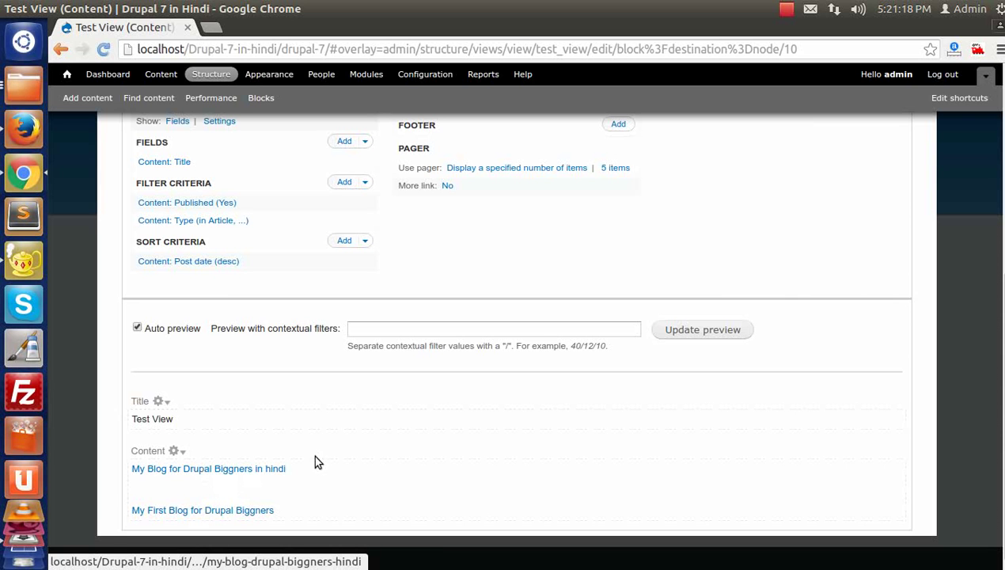
Restrict the Content: Type filter to Blog only, apply the change and check the preview.
scroll(348, 441, "up", 2)
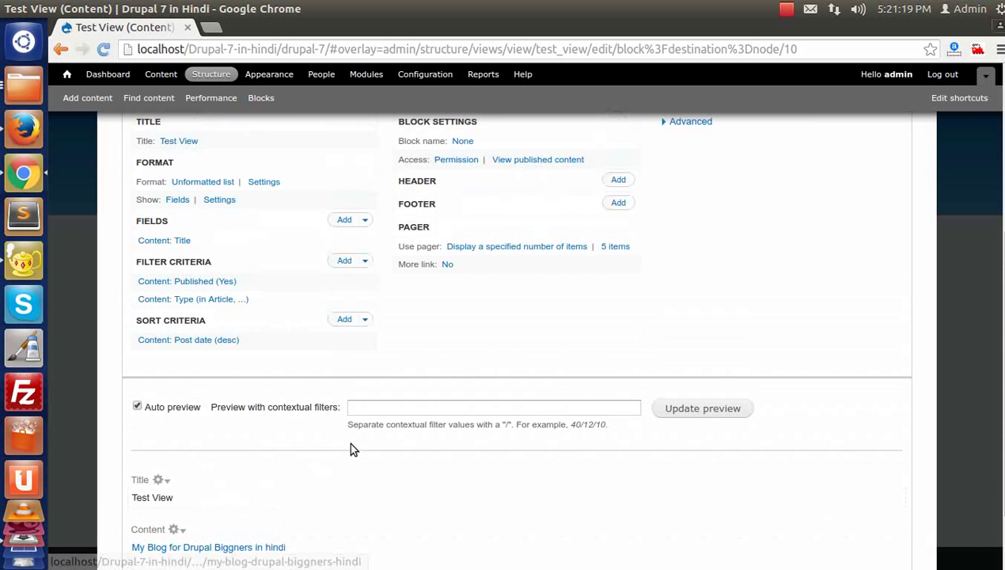
left_click(229, 307)
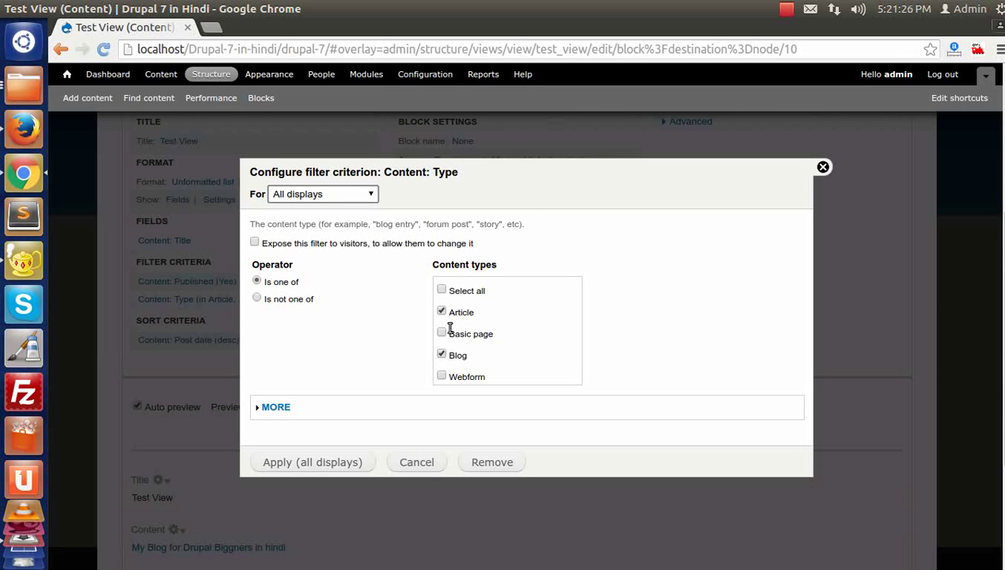
left_click(442, 355)
left_click(443, 311)
left_click(442, 354)
left_click(254, 453)
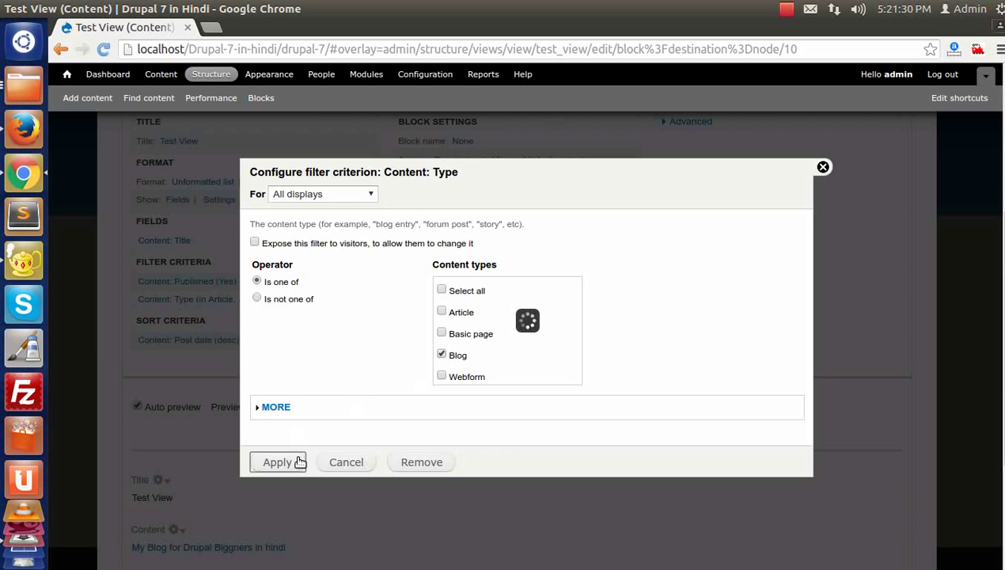
scroll(287, 467, "down", 2)
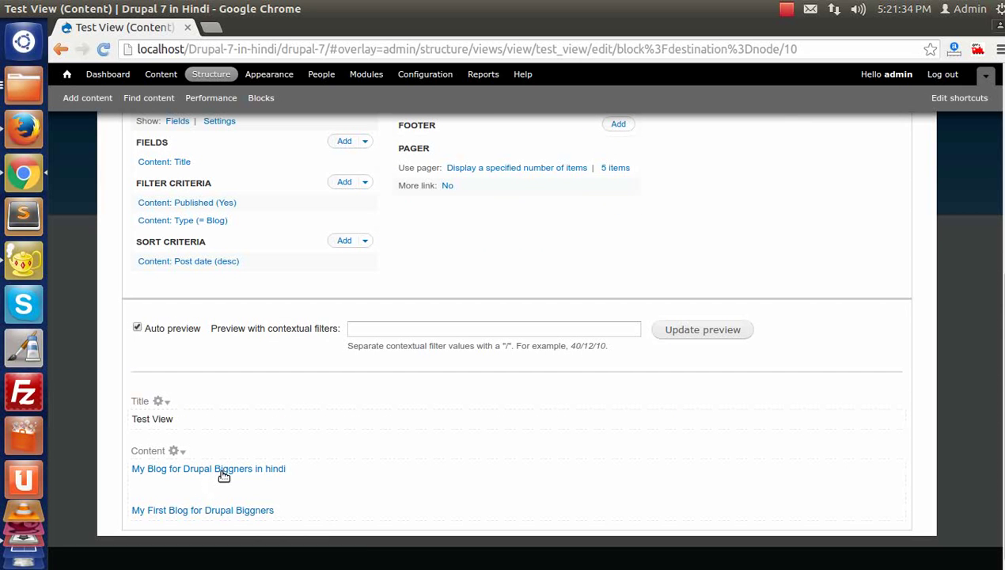
scroll(226, 513, "up", 1)
scroll(228, 515, "down", 1)
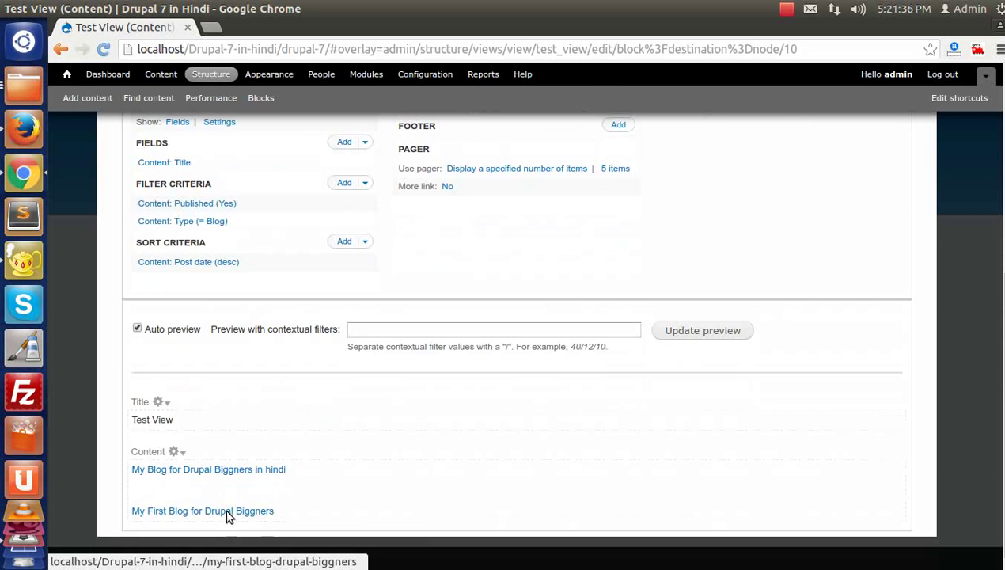
Open the site's content list in a new browser tab, check which items are Blog posts, and return to the view.
middle_click(141, 99)
left_click(277, 30)
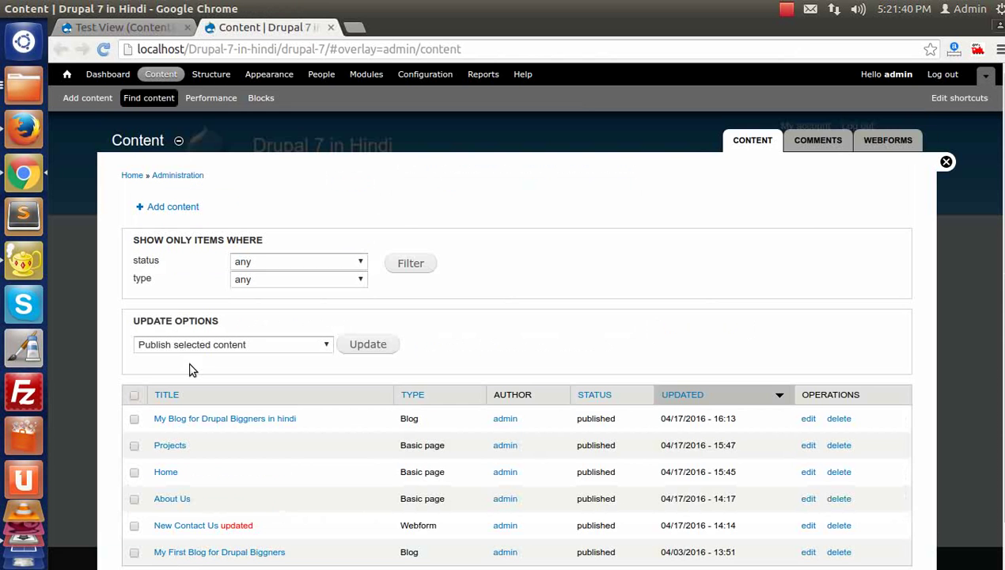
scroll(191, 371, "down", 1)
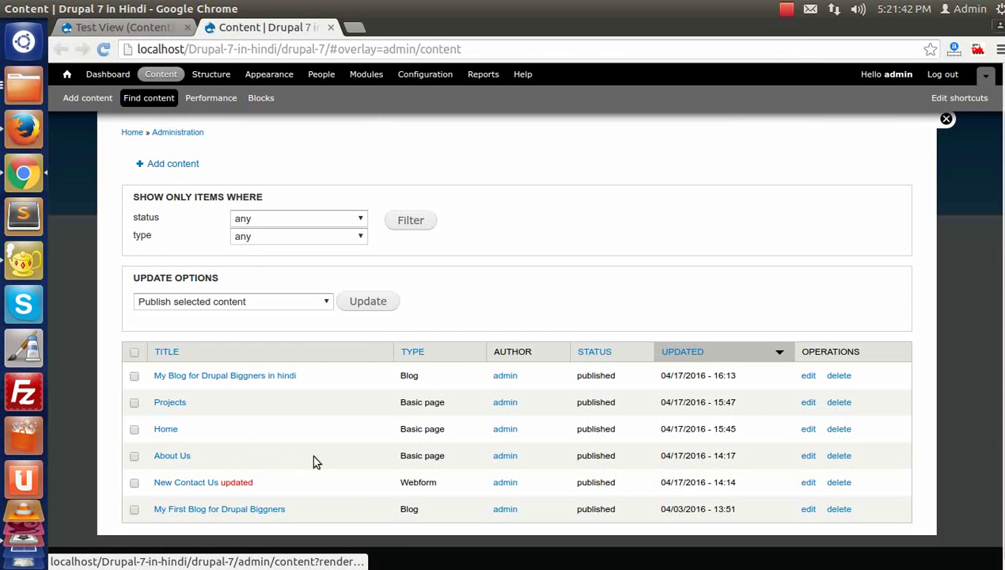
left_click_drag(293, 380, 159, 384)
left_click_drag(285, 510, 147, 505)
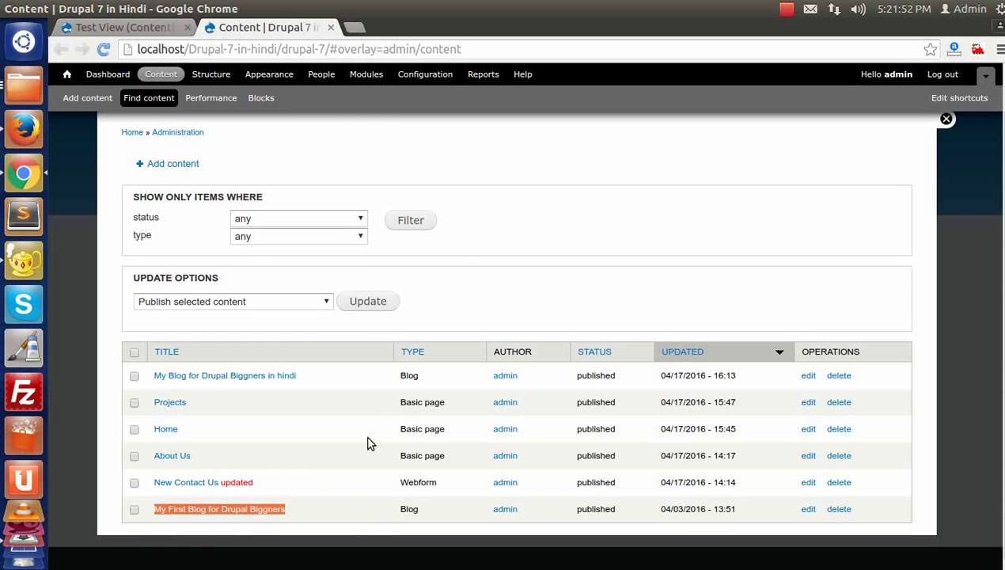
left_click(148, 30)
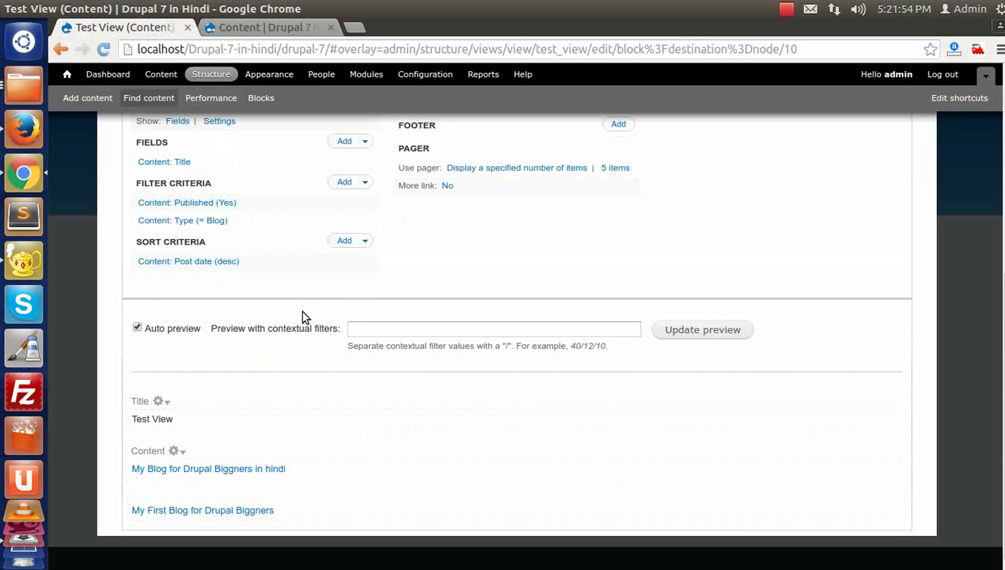
Reopen the Content: Type filter, keep the operator Is one of with Blog selected, and apply it to all displays.
left_click(184, 221)
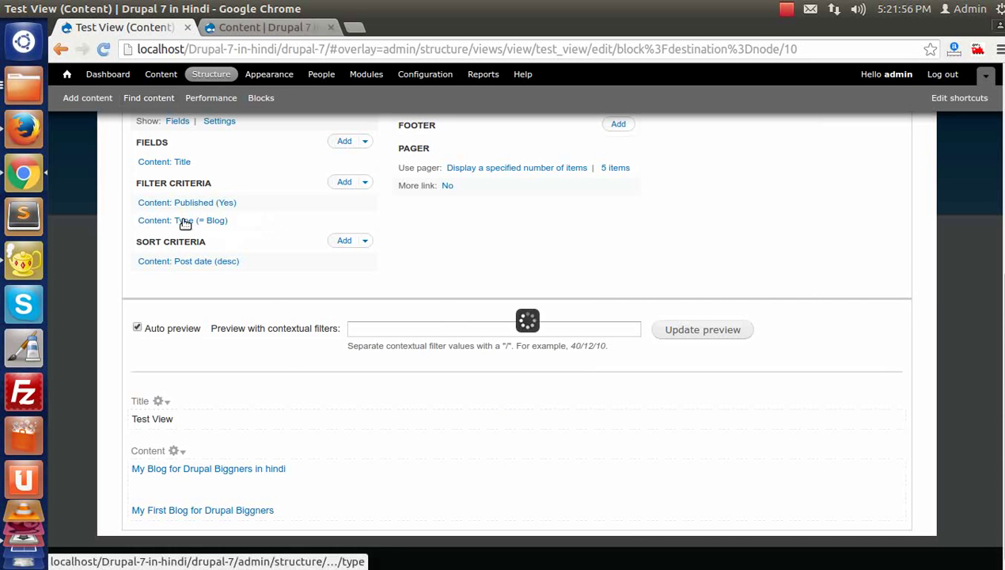
left_click(255, 28)
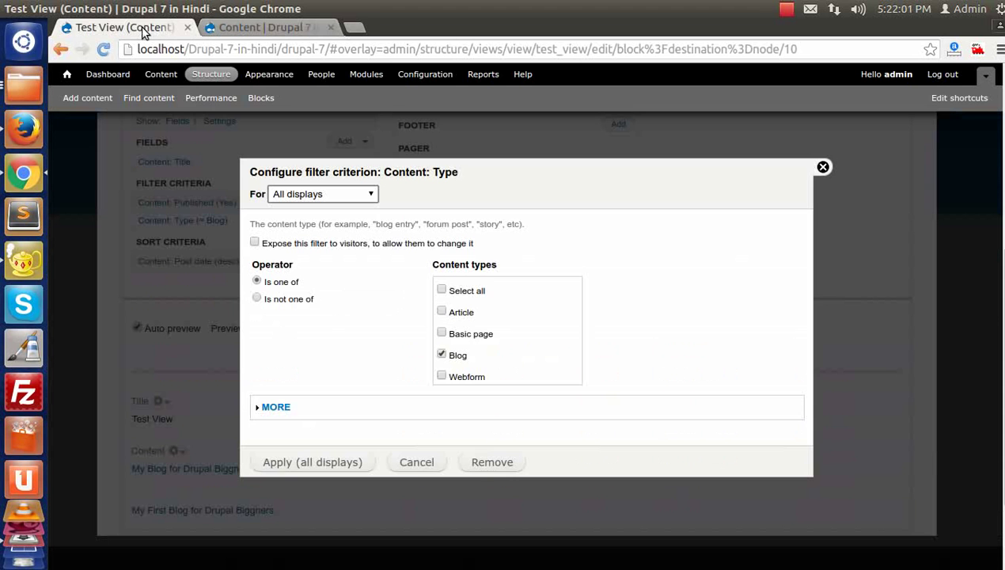
left_click(143, 28)
left_click(257, 283)
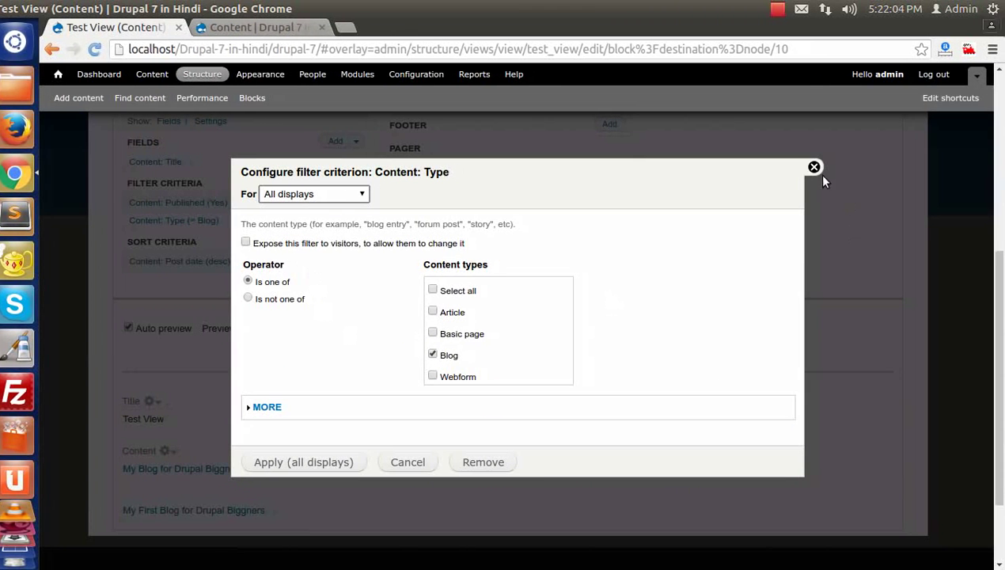
left_click(297, 462)
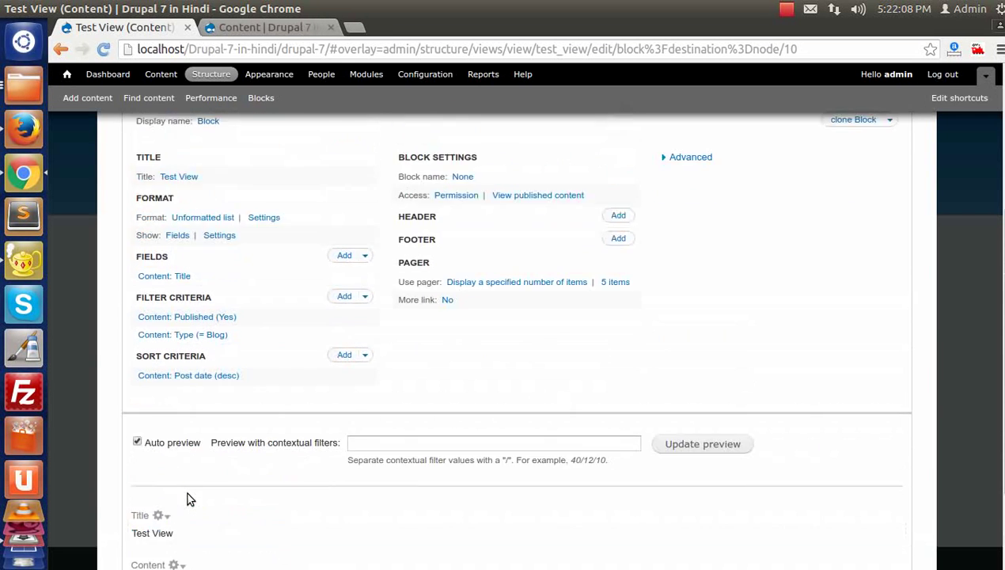
Review the Test View's settings and save the view.
scroll(197, 497, "down", 6)
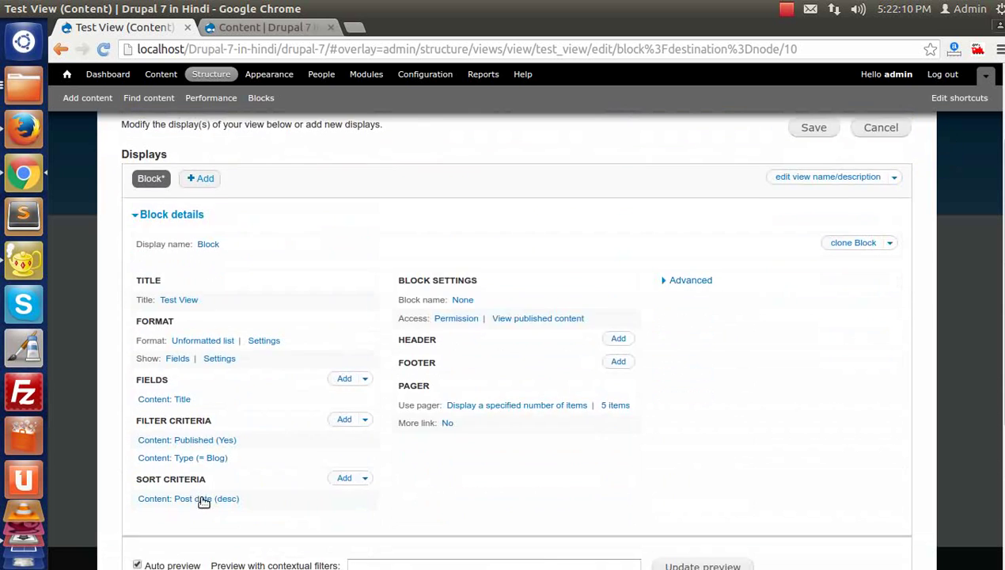
scroll(746, 310, "up", 3)
scroll(745, 310, "up", 3)
left_click(793, 250)
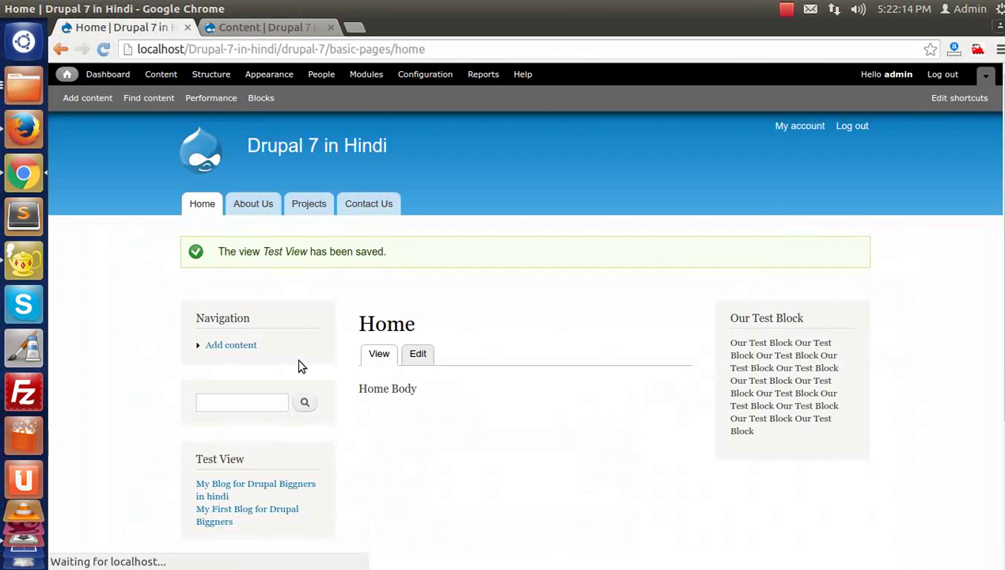
Examine the blog titles listed in the Test View block on the home page.
scroll(299, 364, "down", 4)
left_click_drag(196, 302, 246, 302)
left_click_drag(192, 327, 246, 365)
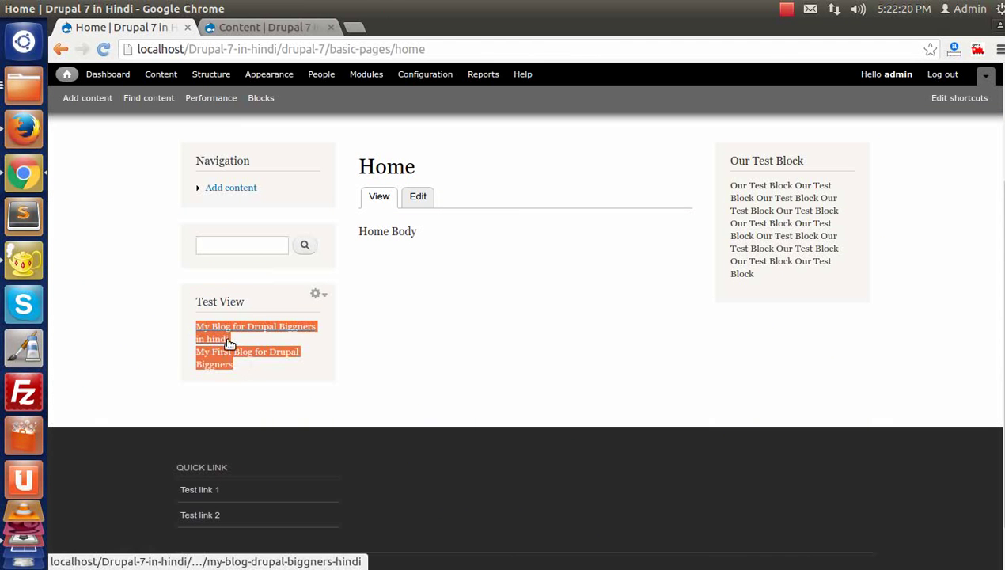
left_click(377, 349)
scroll(348, 364, "up", 3)
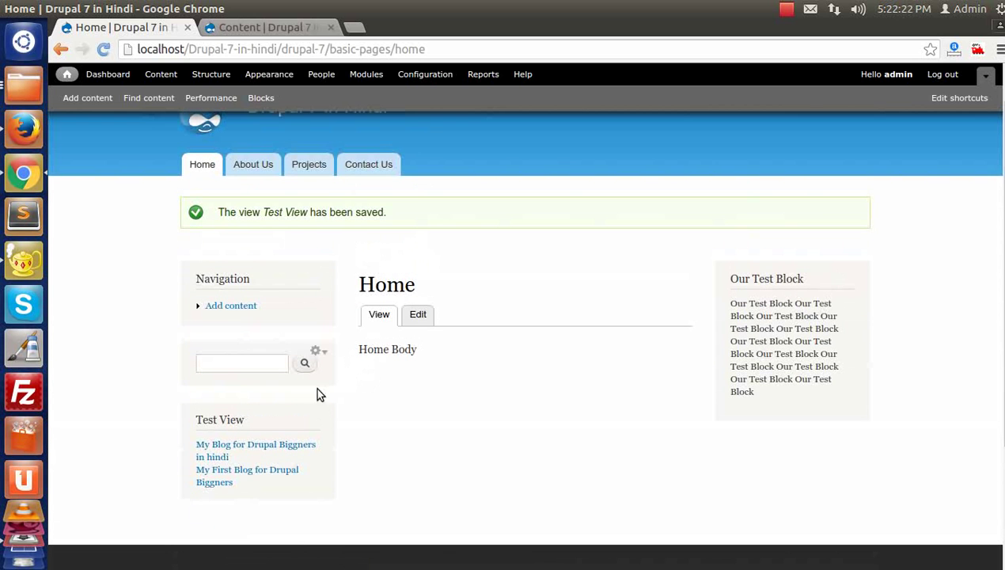
left_click_drag(190, 440, 431, 442)
left_click(431, 442)
Edit the Test View and turn off Link this field to the original piece of content for the Content: Title field, applied to all displays.
left_click(317, 412)
left_click(287, 428)
scroll(379, 372, "down", 4)
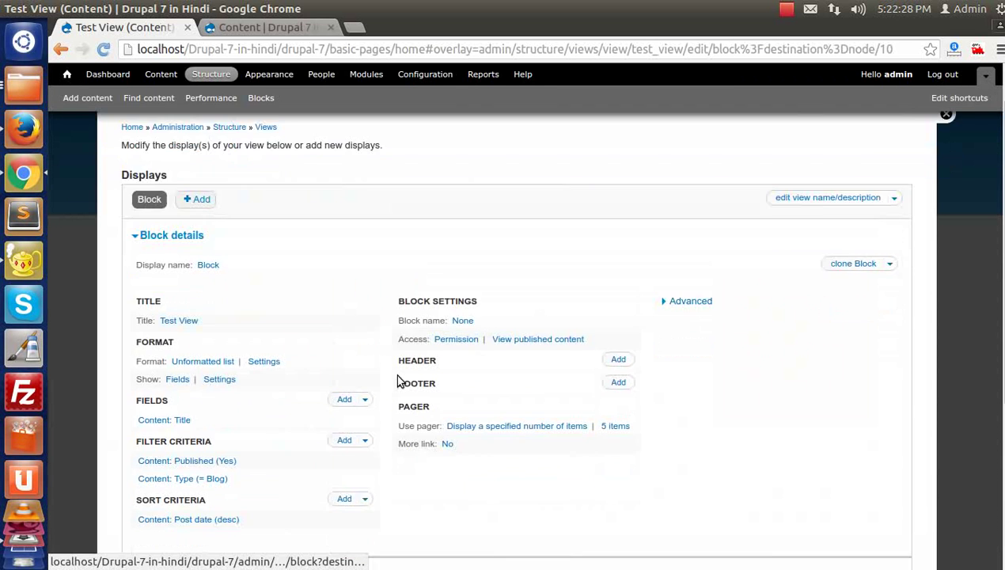
left_click(183, 313)
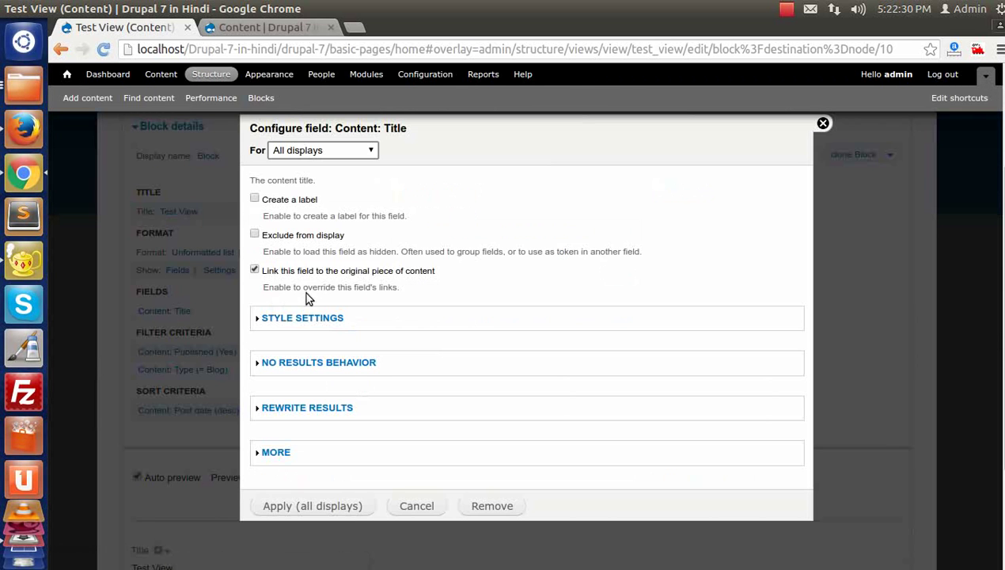
left_click(309, 270)
left_click(307, 317)
left_click(306, 317)
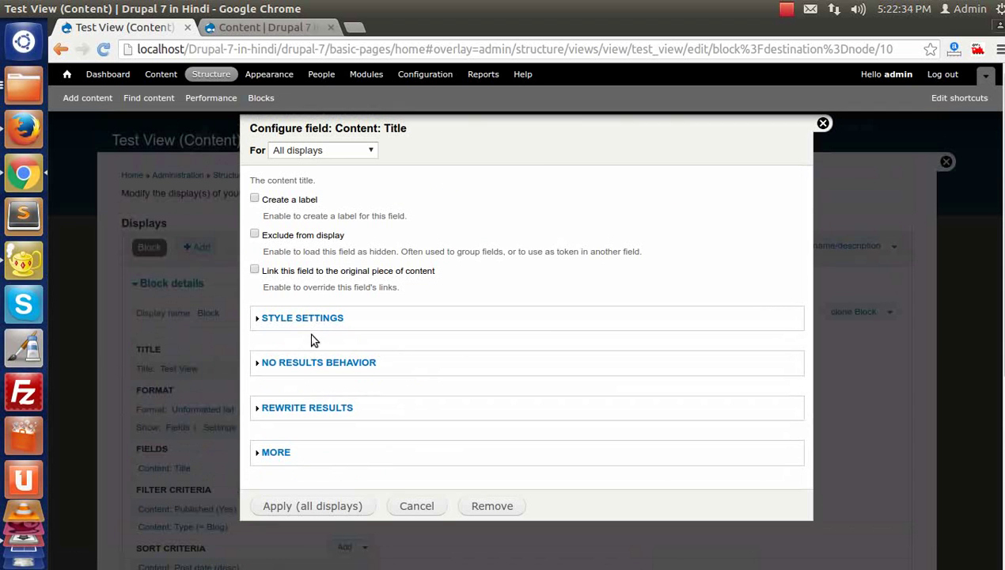
left_click(309, 503)
scroll(265, 487, "down", 4)
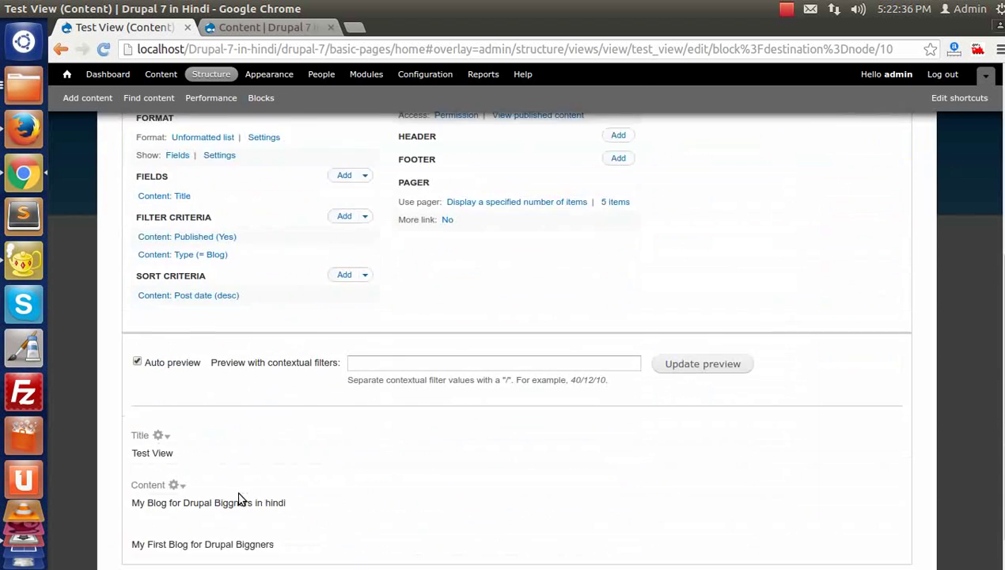
scroll(258, 463, "up", 3)
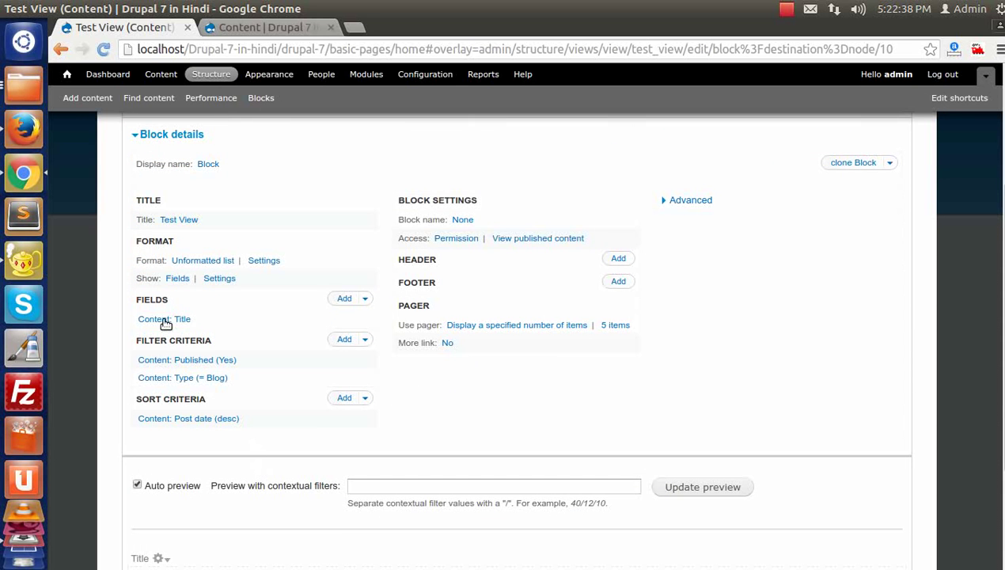
Save the view with unlinked titles and check the Test View block on the home page.
scroll(796, 198, "up", 4)
left_click(799, 204)
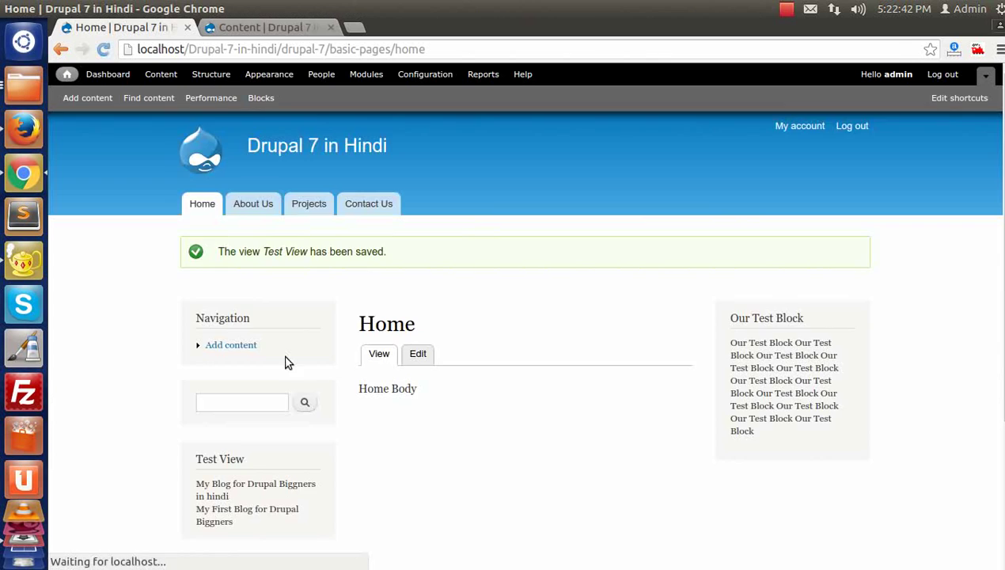
scroll(248, 327, "down", 4)
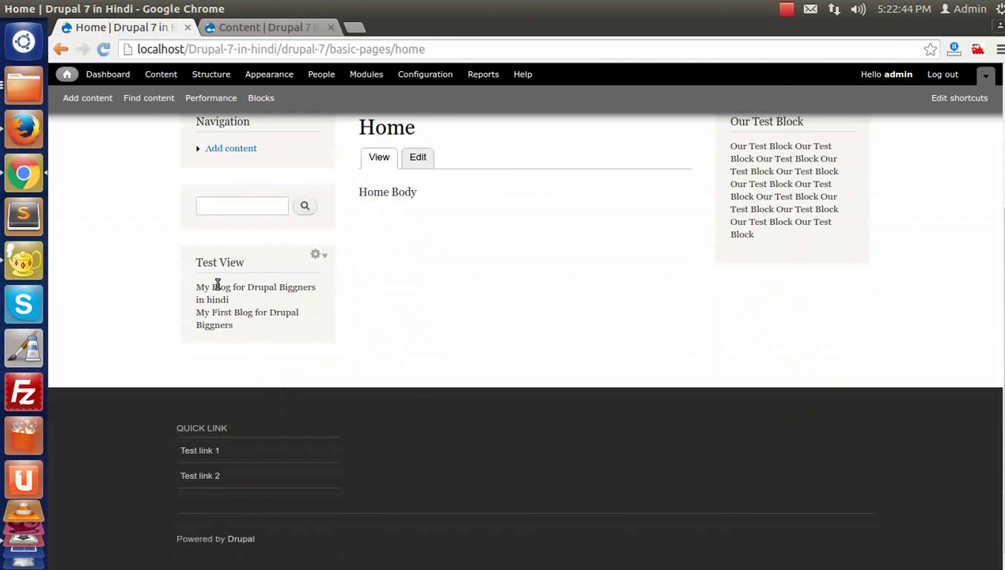
left_click_drag(197, 286, 238, 301)
Reopen the Test View for editing, enable Link this field to the original piece of content for Content: Title, and apply to all displays.
left_click(316, 255)
left_click(280, 269)
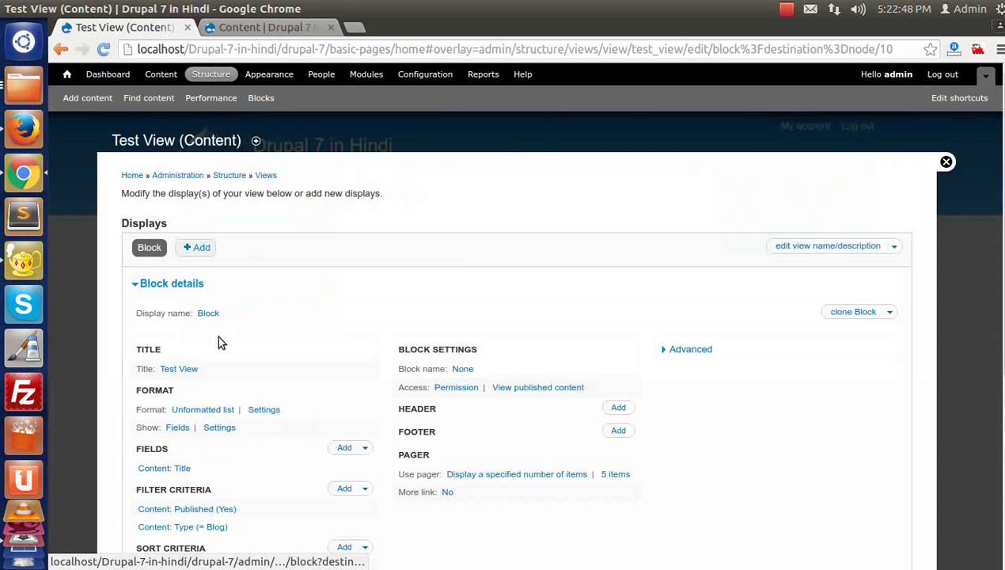
scroll(217, 335, "down", 2)
left_click(181, 350)
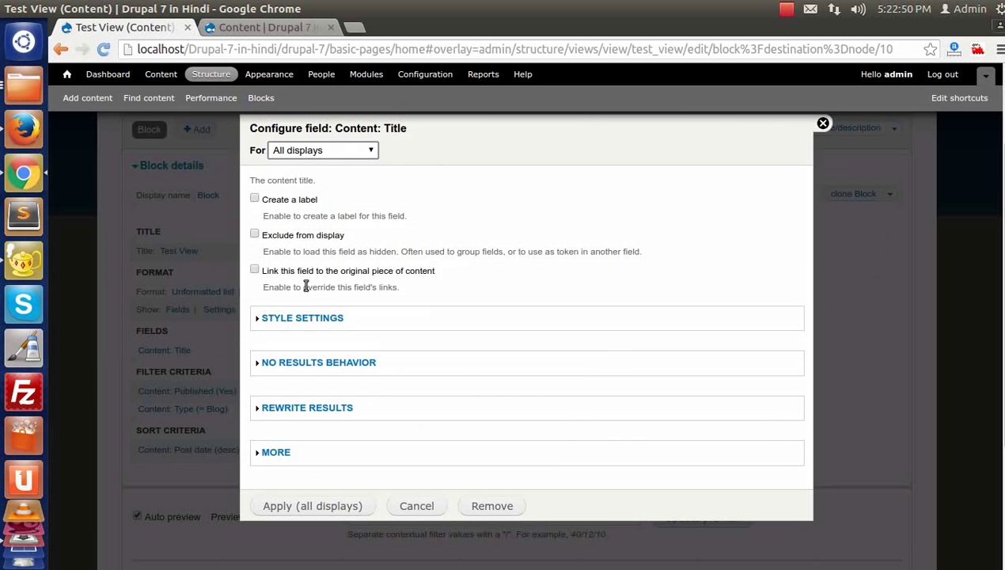
left_click(369, 272)
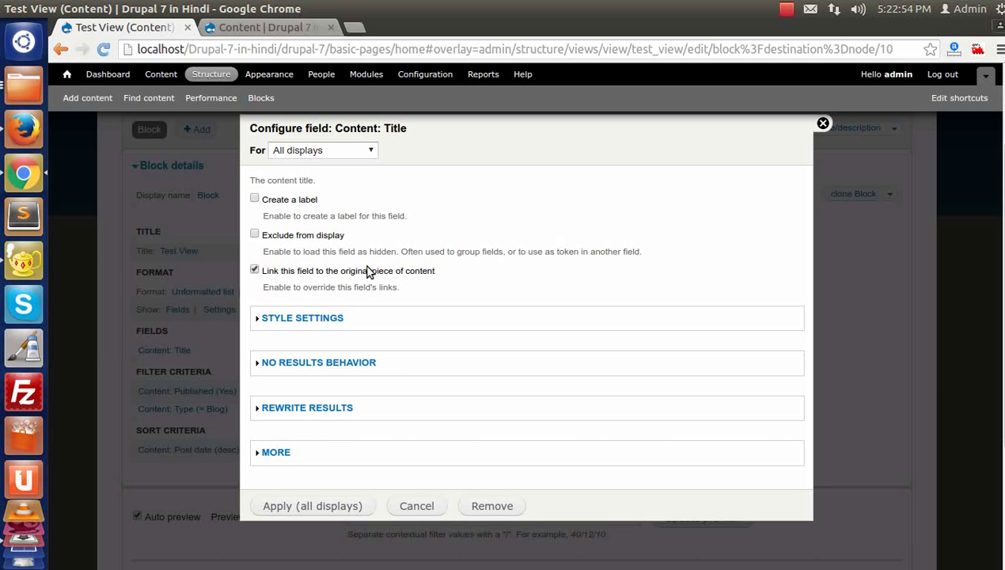
left_click(297, 504)
scroll(314, 502, "down", 4)
scroll(340, 551, "down", 2)
Save the view with linked titles and check the Test View block on the home page.
scroll(793, 359, "up", 10)
left_click(819, 245)
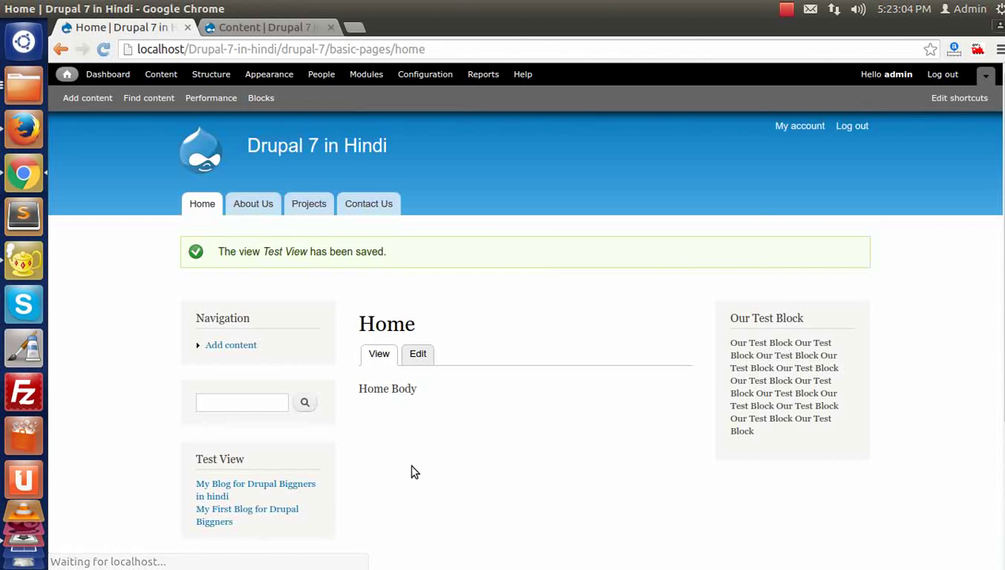
scroll(411, 472, "down", 5)
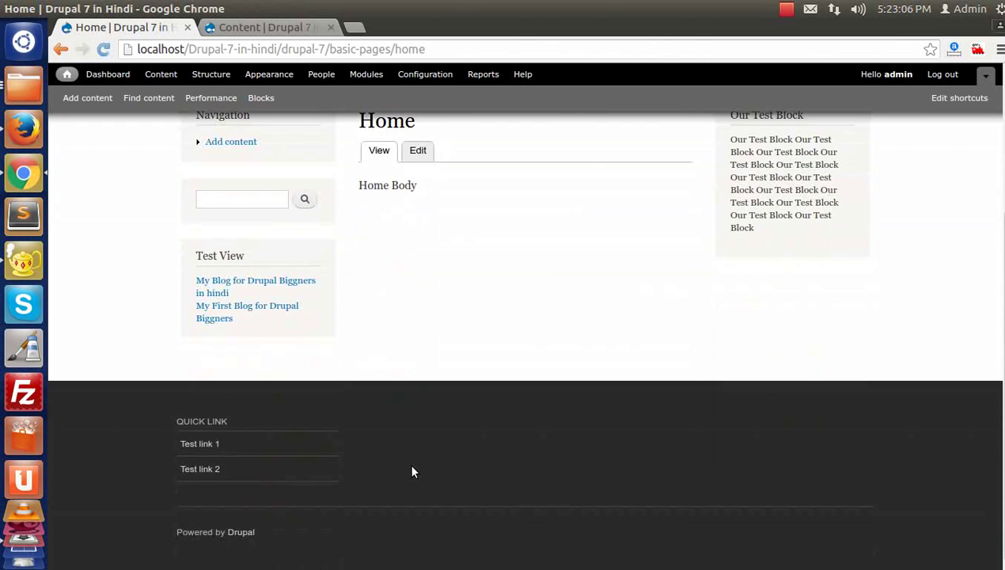
scroll(411, 472, "up", 4)
Reopen the Test View for editing, search the filter criteria for "pro" and add Content: Promoted to front page for all displays.
left_click(316, 405)
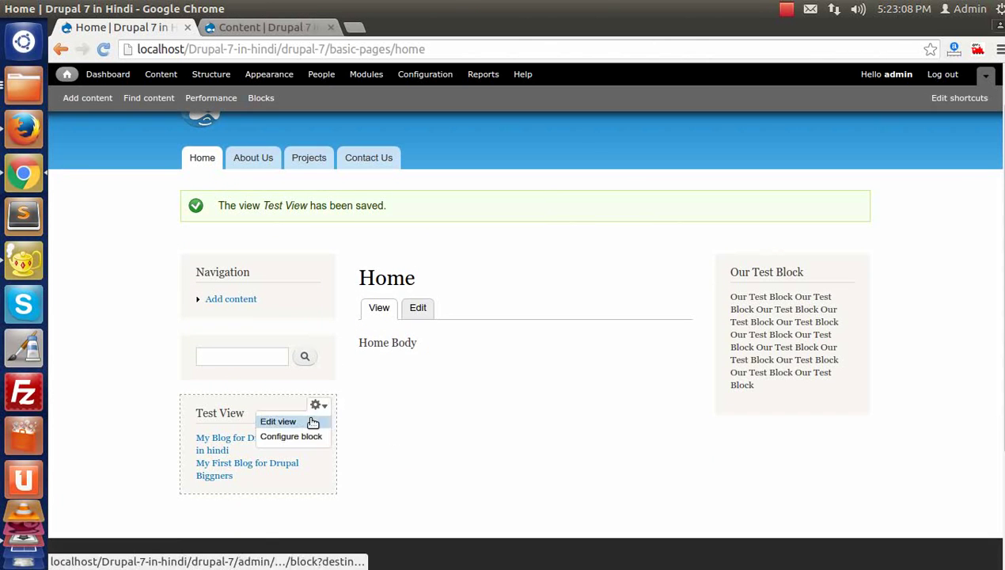
left_click(282, 421)
scroll(265, 405, "down", 5)
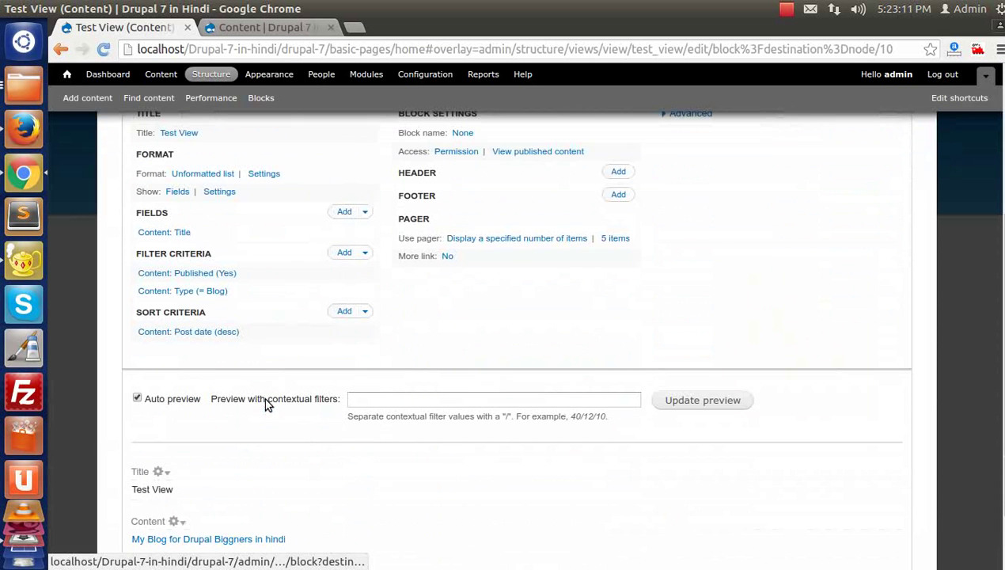
left_click(344, 252)
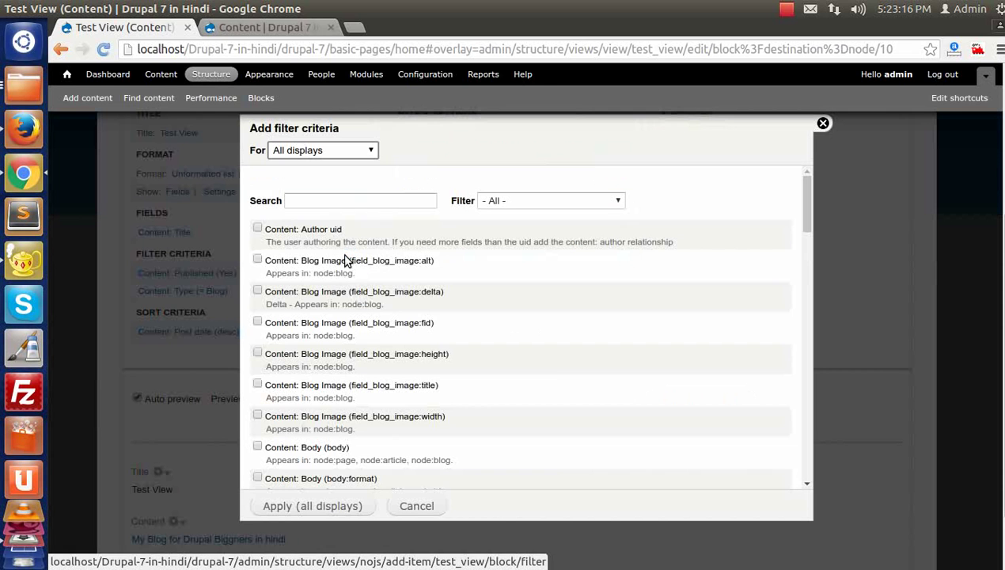
left_click(333, 200)
type("pro")
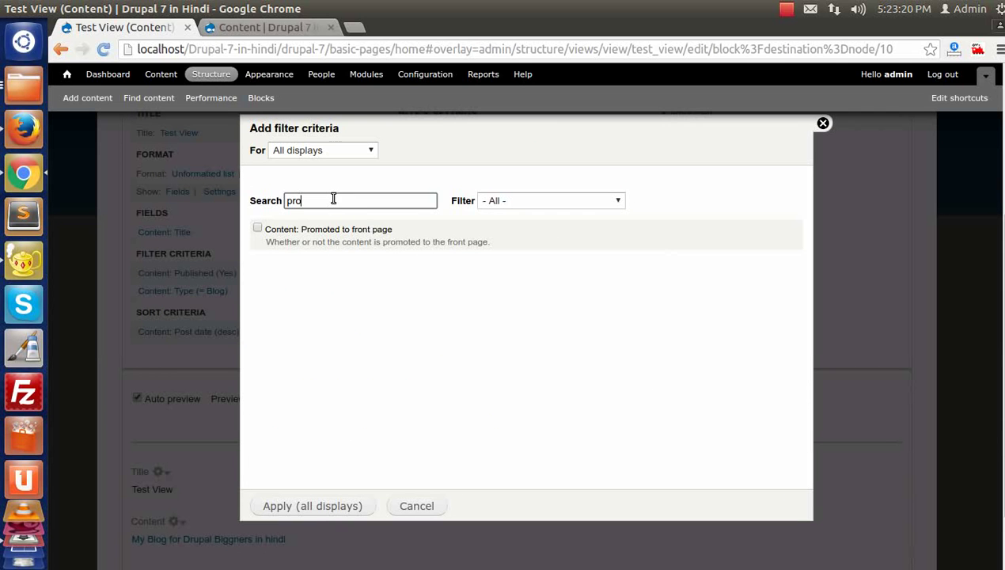
left_click(333, 238)
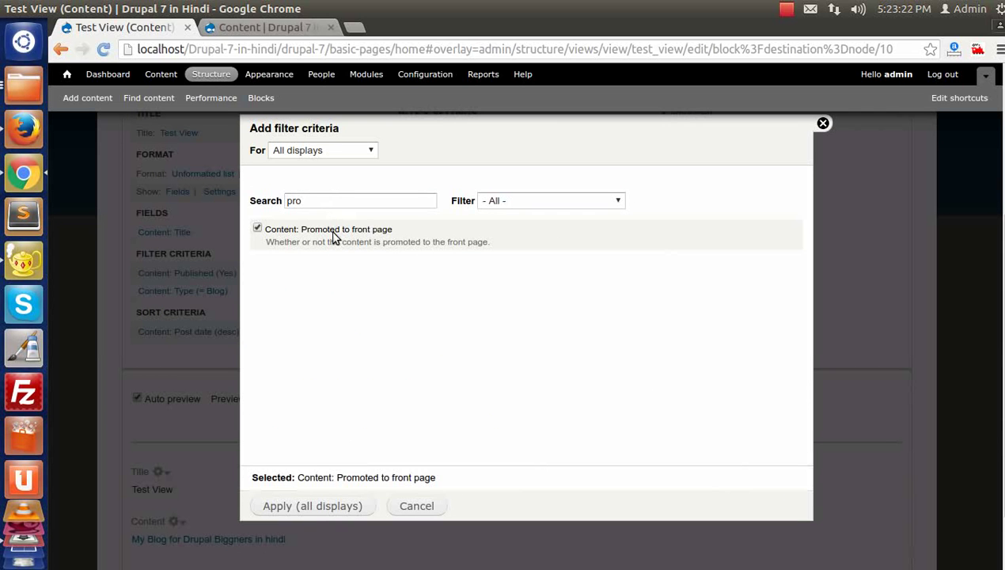
left_click(293, 508)
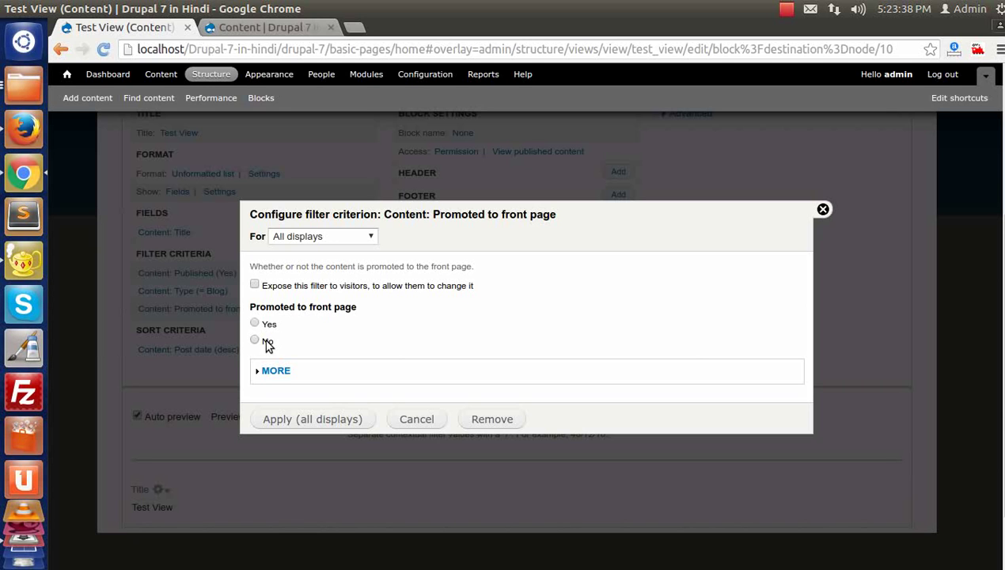
Set the Promoted to front page filter to No, apply it to all displays, and check the preview.
left_click(290, 419)
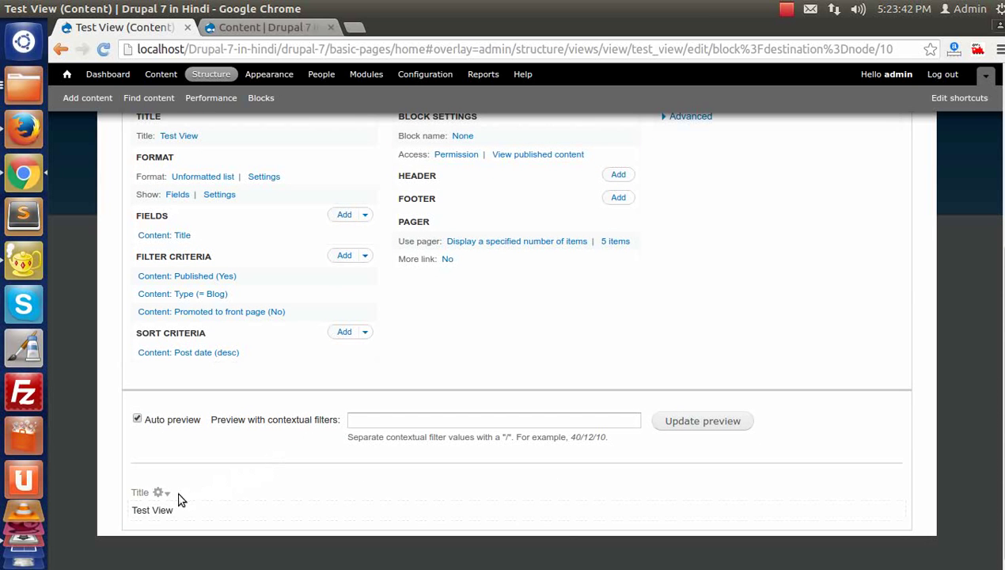
left_click_drag(133, 512, 176, 515)
scroll(304, 510, "up", 4)
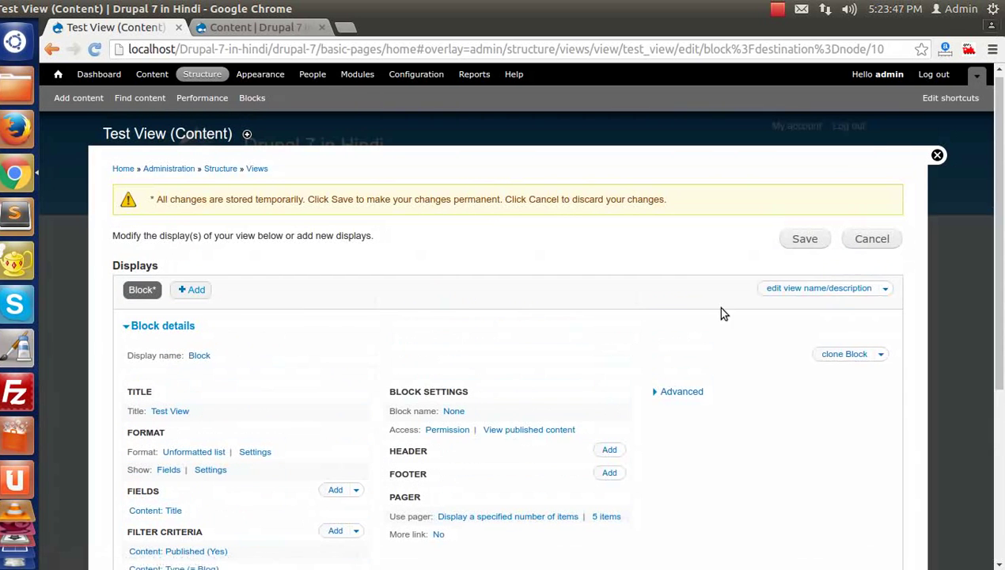
In the content list tab, edit "My Blog for Drupal Biggners in hindi", turn off Promoted to front page, save it, and close the list.
left_click(262, 28)
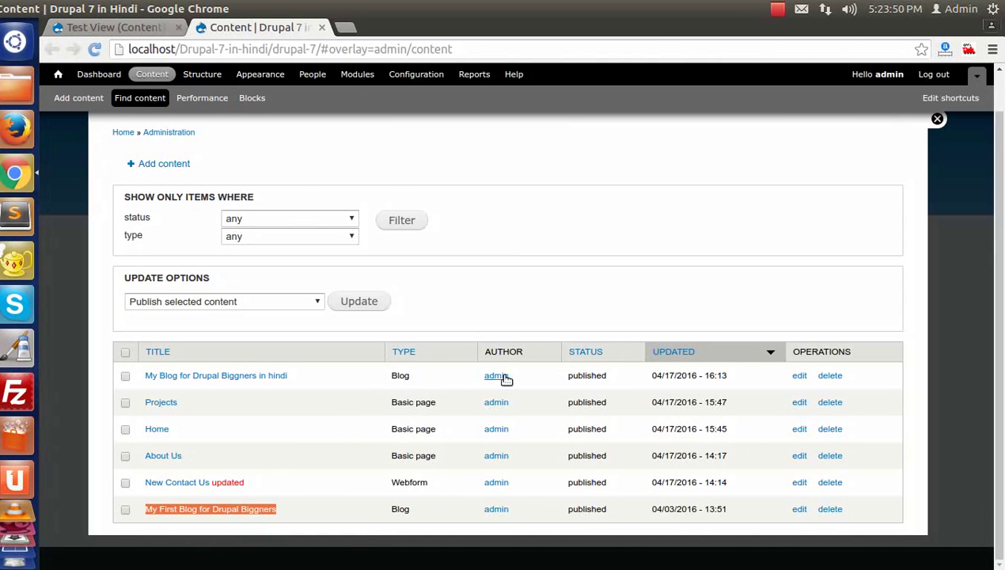
left_click(798, 376)
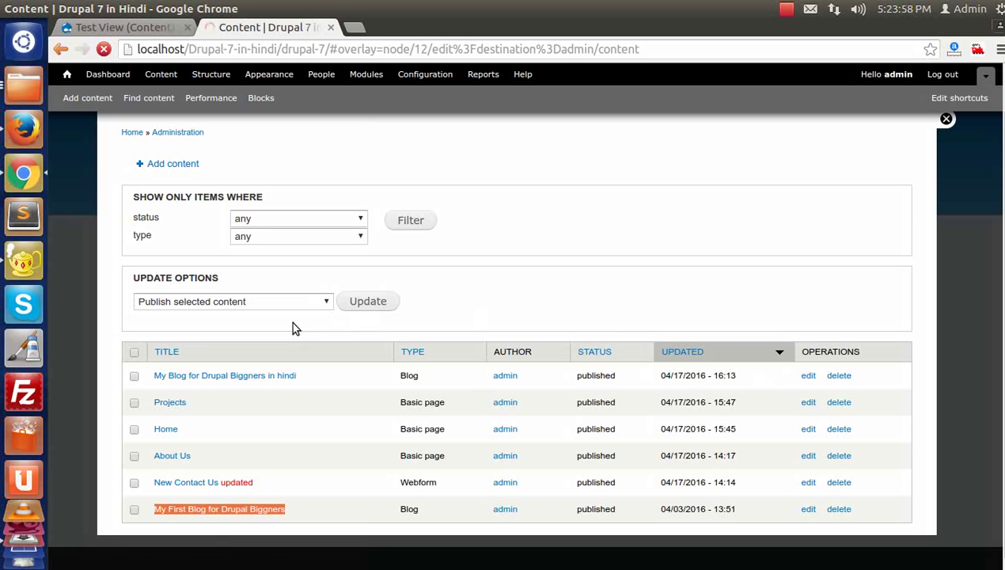
scroll(304, 292, "down", 5)
scroll(1003, 208, "down", 5)
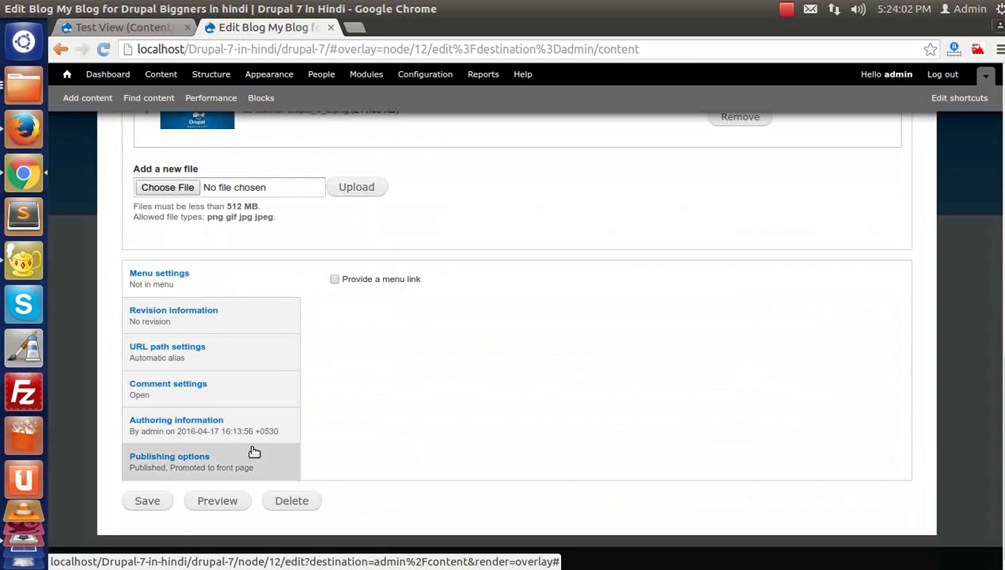
left_click(147, 457)
left_click(386, 301)
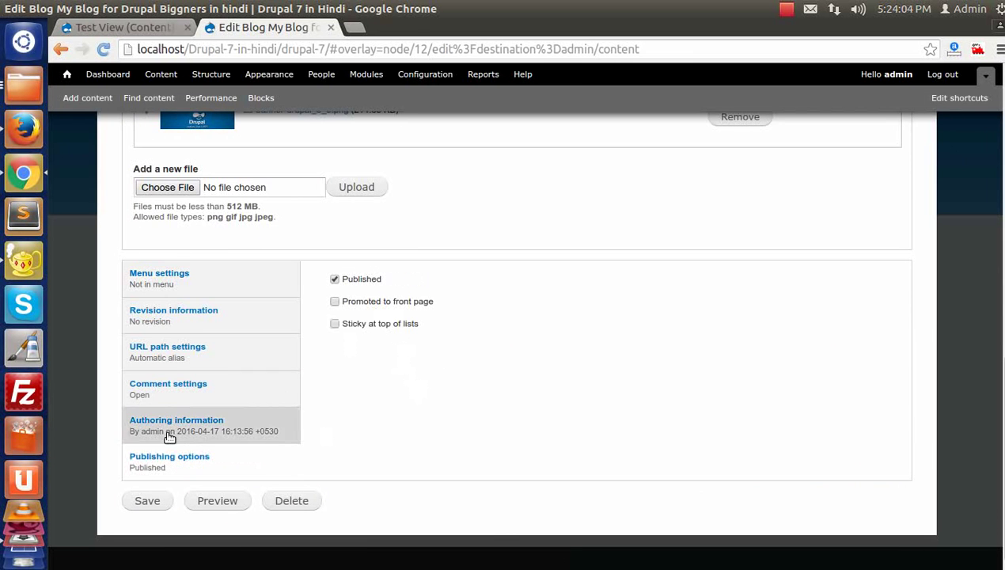
left_click(143, 507)
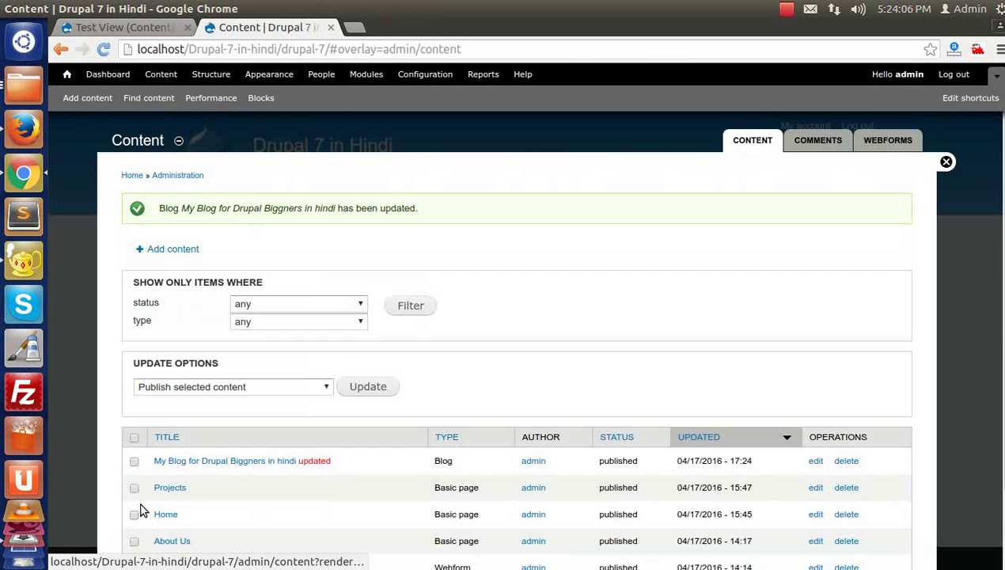
left_click(946, 161)
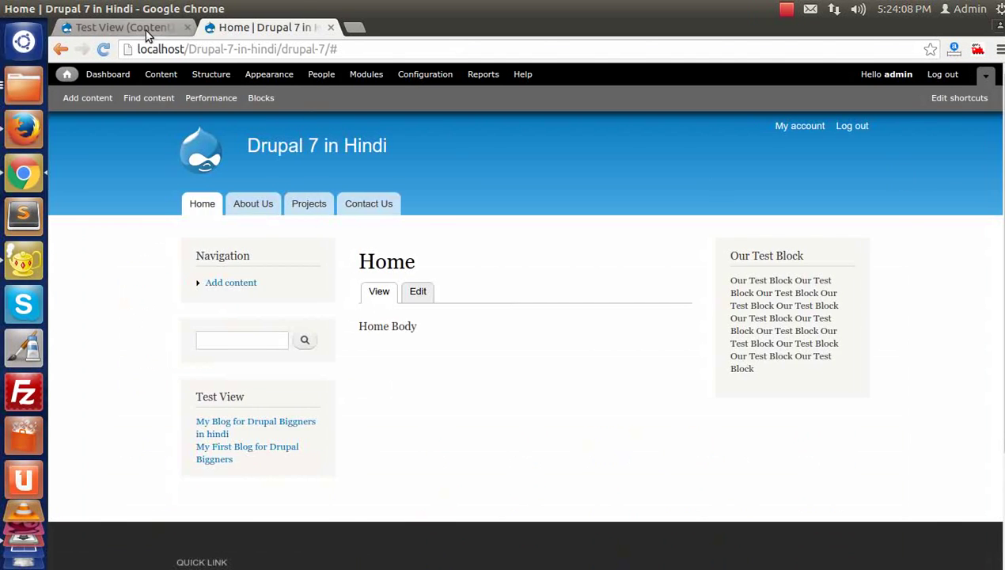
Return to the Test View's editing tab, review its settings and preview, and save the view.
left_click(147, 30)
scroll(244, 356, "down", 4)
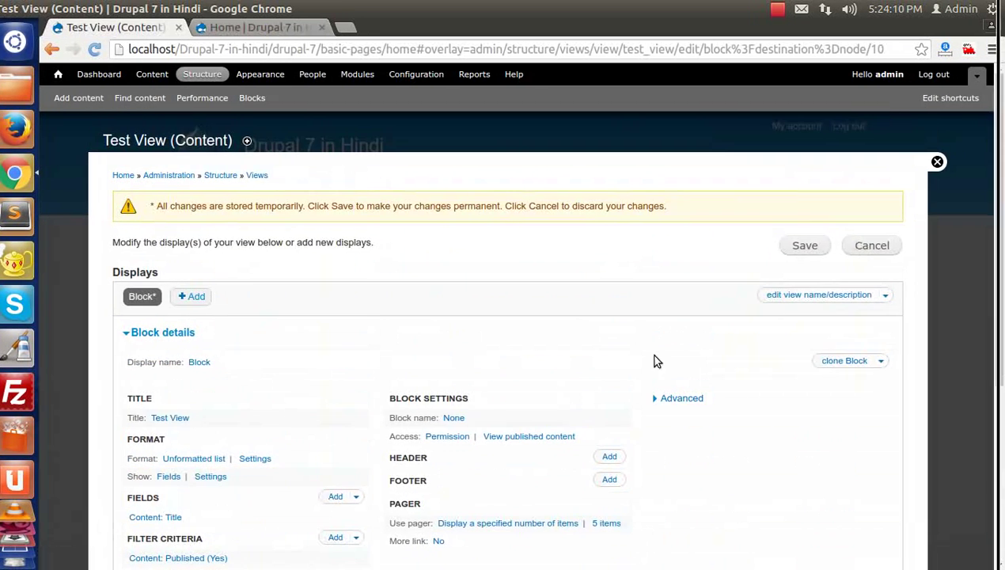
scroll(653, 380, "down", 5)
scroll(646, 387, "down", 2)
scroll(801, 225, "up", 4)
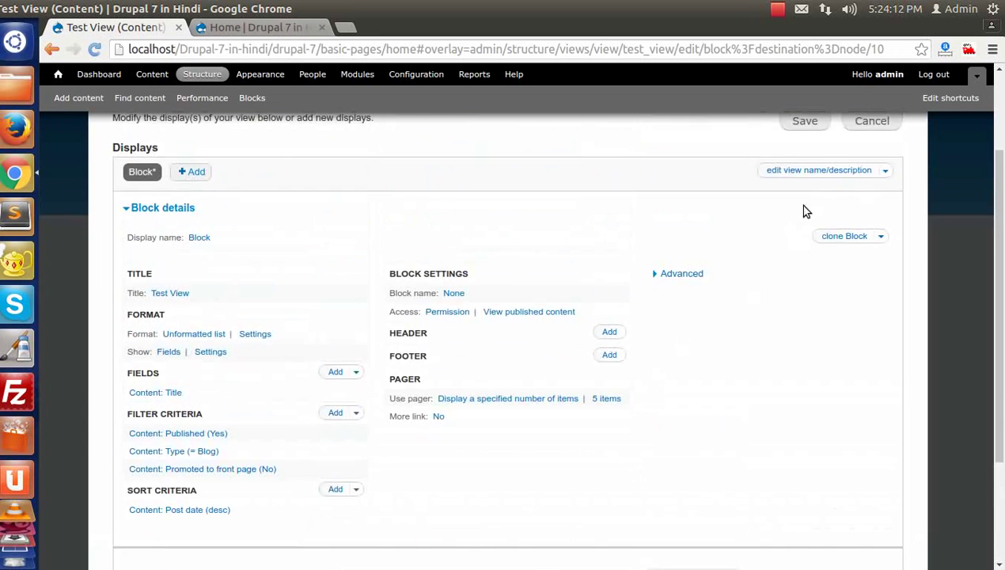
left_click(806, 123)
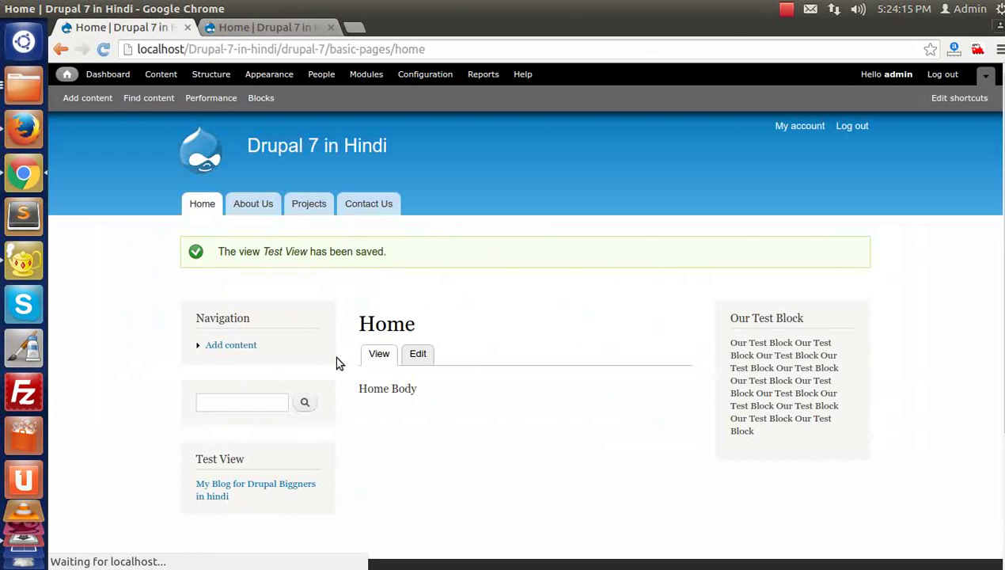
Reopen the Test View for editing and compare its preview with the Test View block on the home page in the other tab.
scroll(338, 358, "down", 3)
left_click(317, 273)
left_click(277, 290)
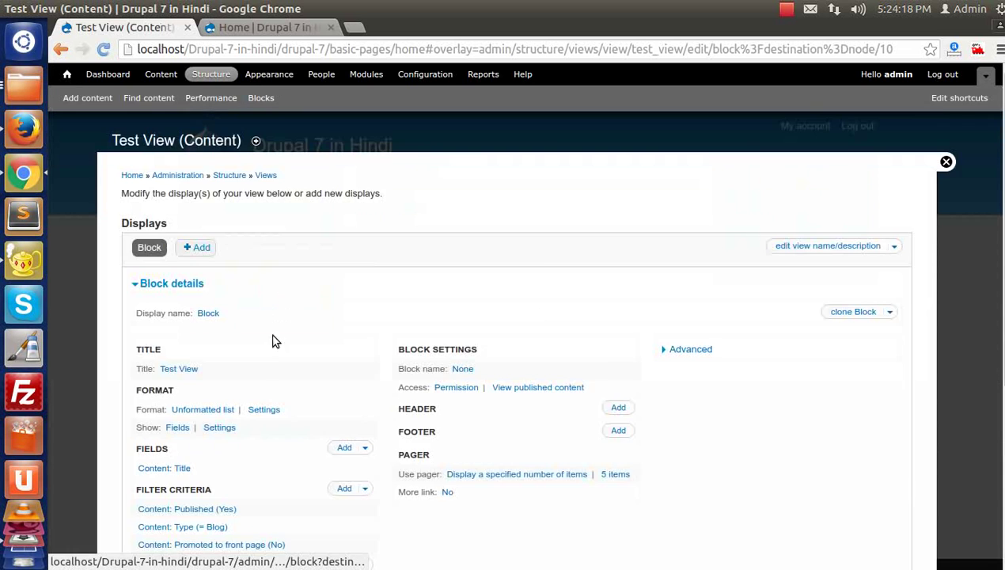
scroll(265, 366, "down", 3)
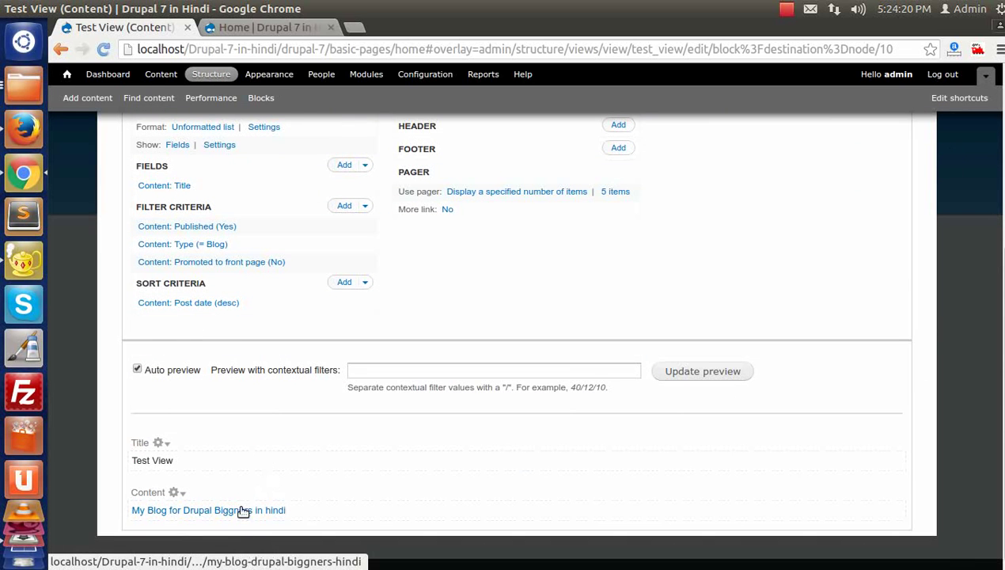
left_click(279, 34)
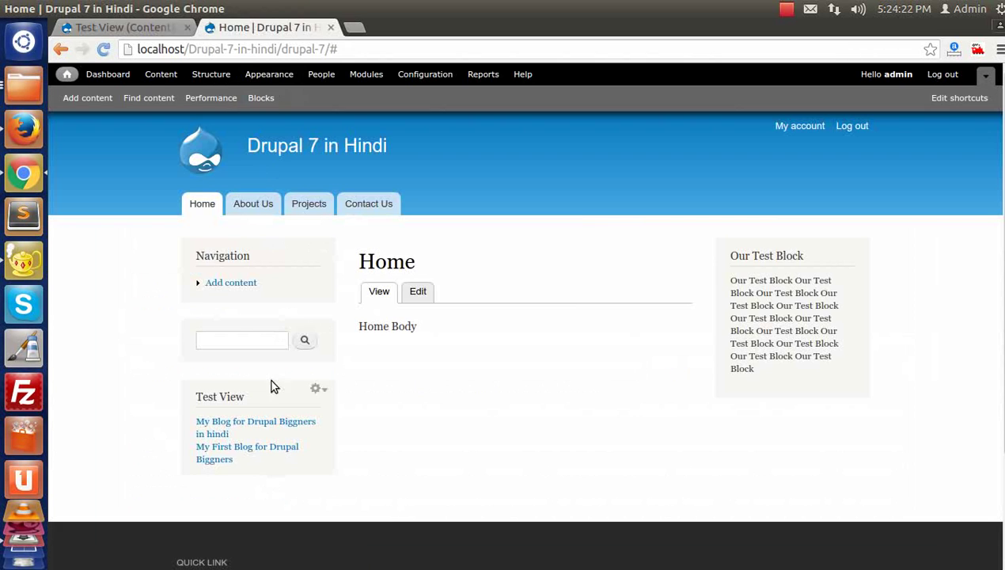
left_click(99, 30)
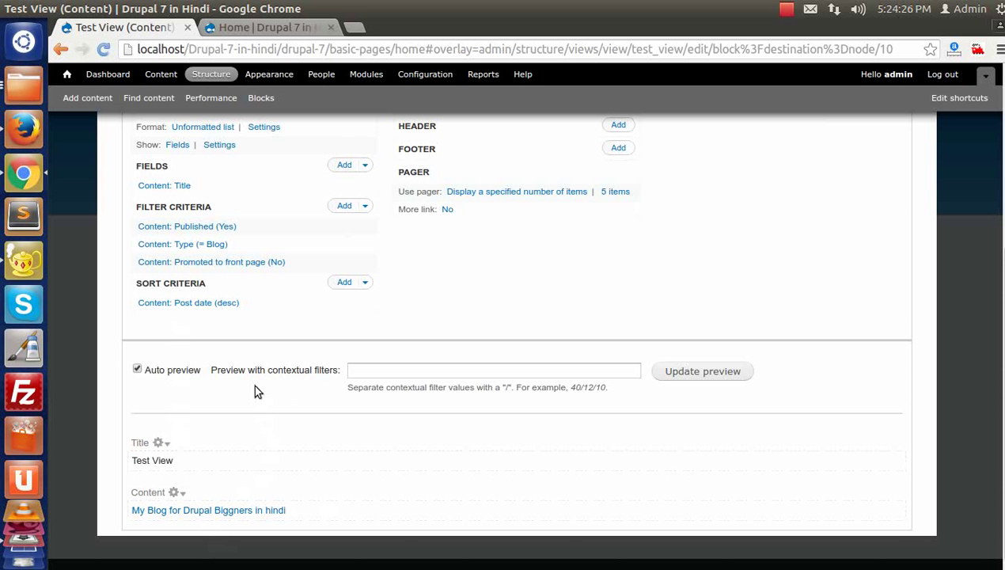
Browse the filter criteria available for adding to the Test View, including Comment count, Comment status, Promoted to front page, Sticky and Type.
scroll(254, 385, "up", 2)
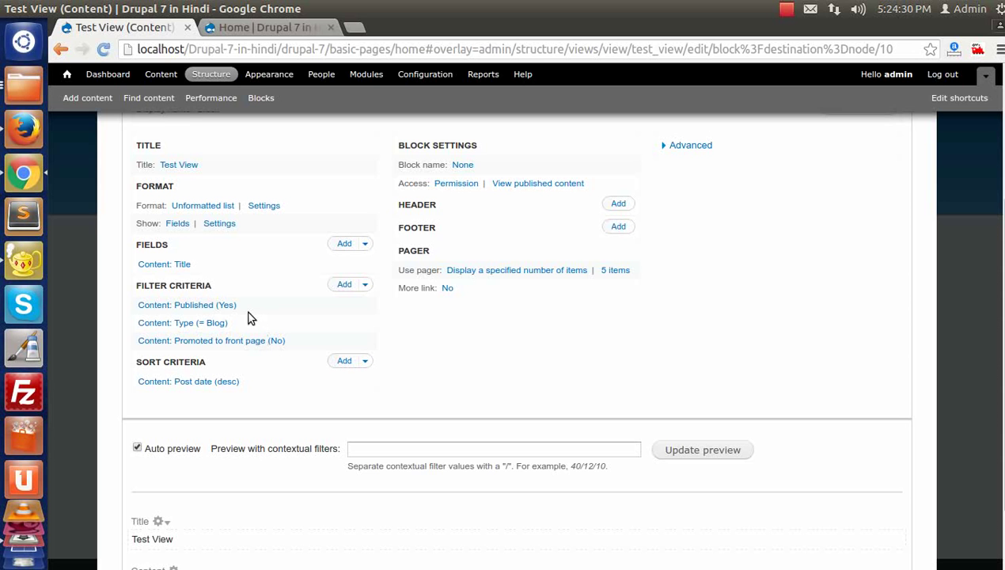
left_click(343, 290)
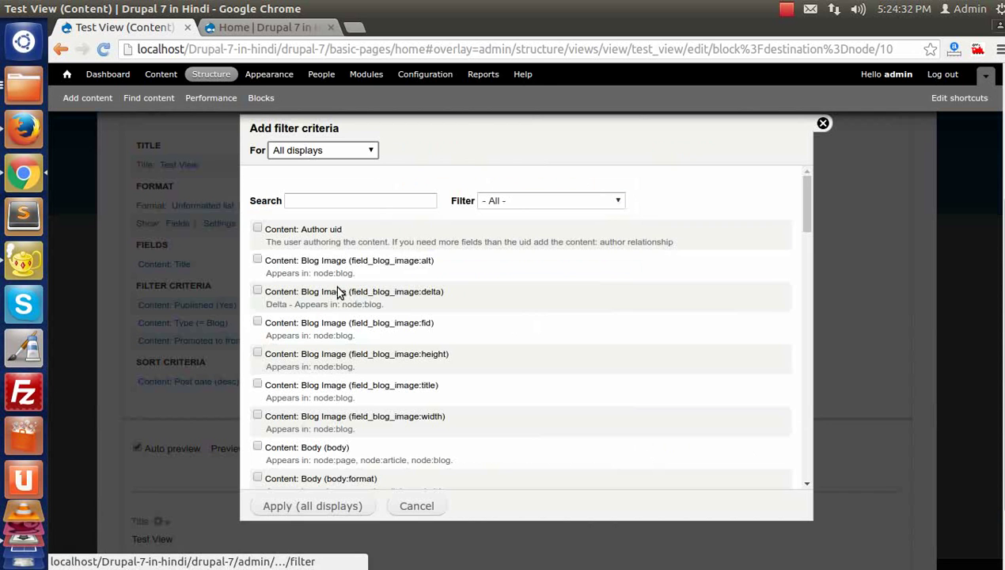
scroll(343, 367, "down", 5)
scroll(342, 366, "down", 2)
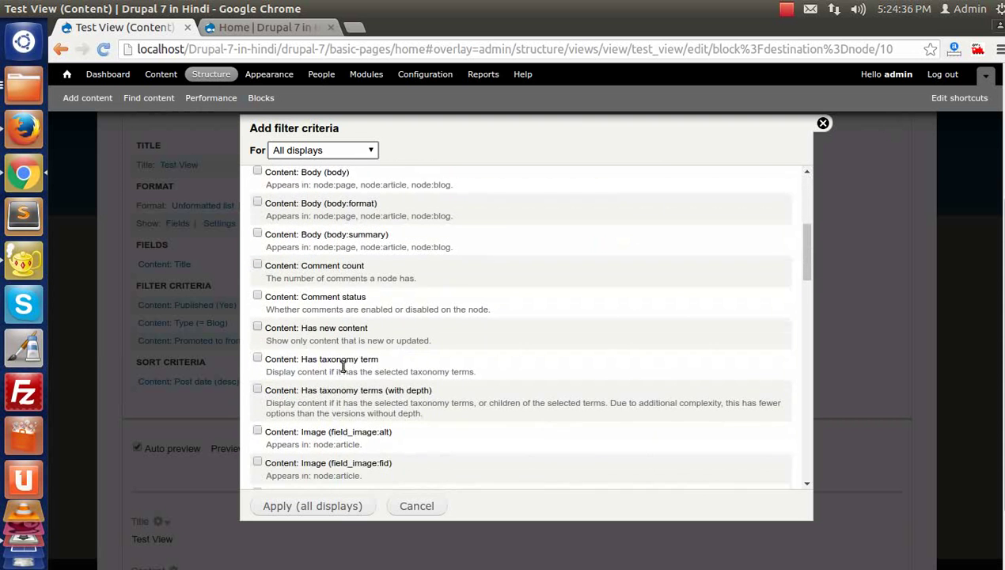
scroll(339, 360, "up", 1)
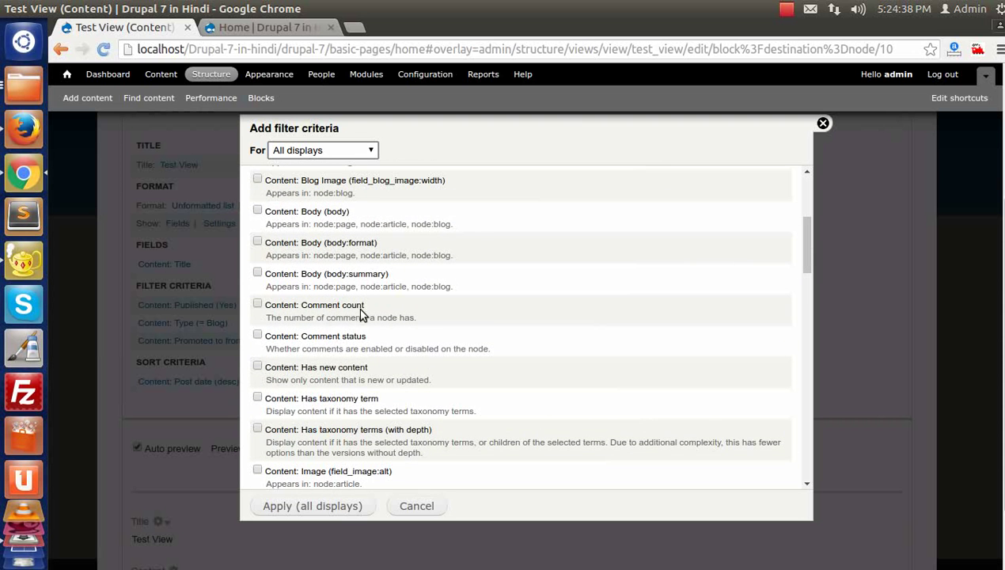
left_click_drag(302, 306, 355, 317)
left_click_drag(302, 338, 362, 342)
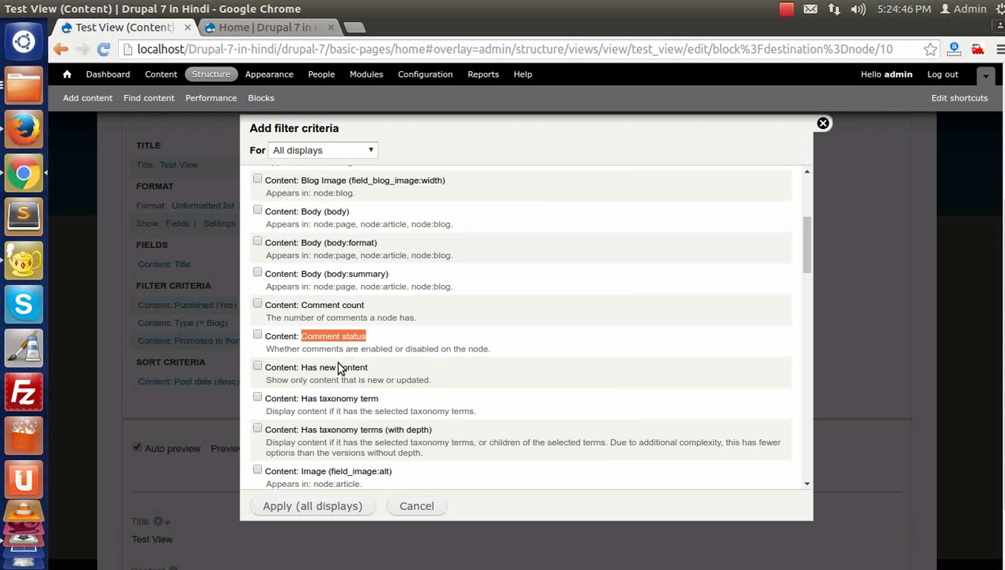
scroll(332, 379, "down", 3)
scroll(332, 380, "down", 3)
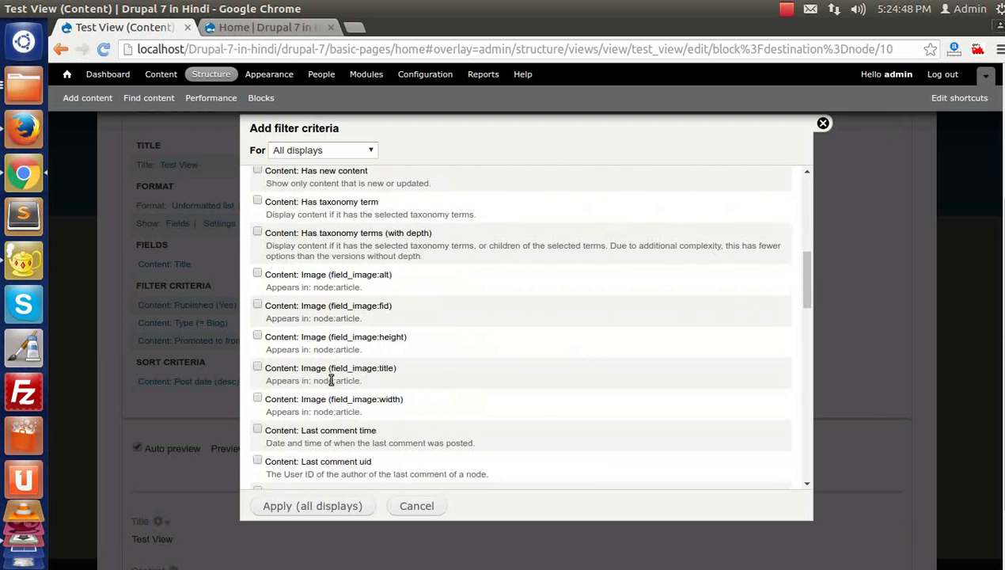
scroll(331, 380, "down", 4)
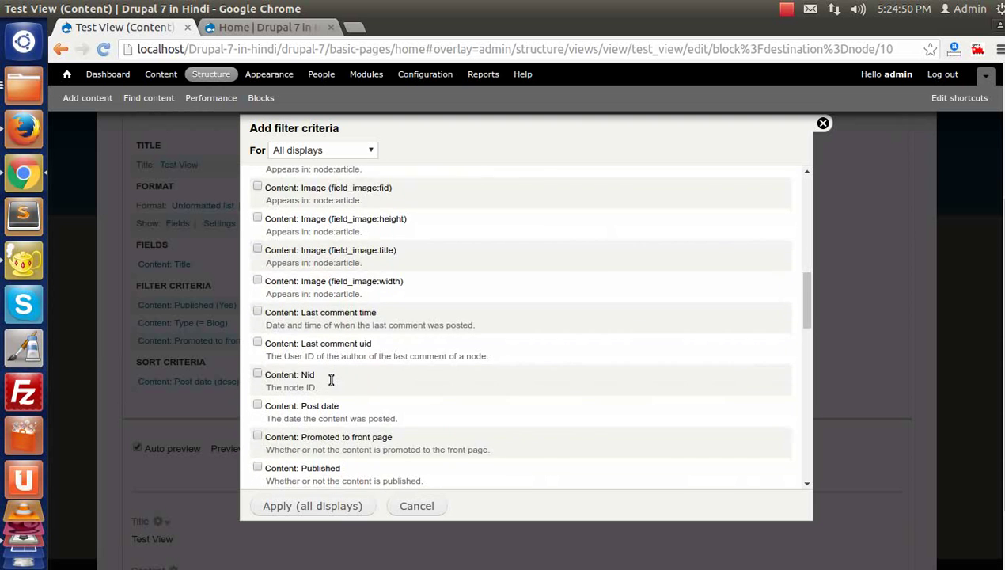
scroll(332, 380, "down", 3)
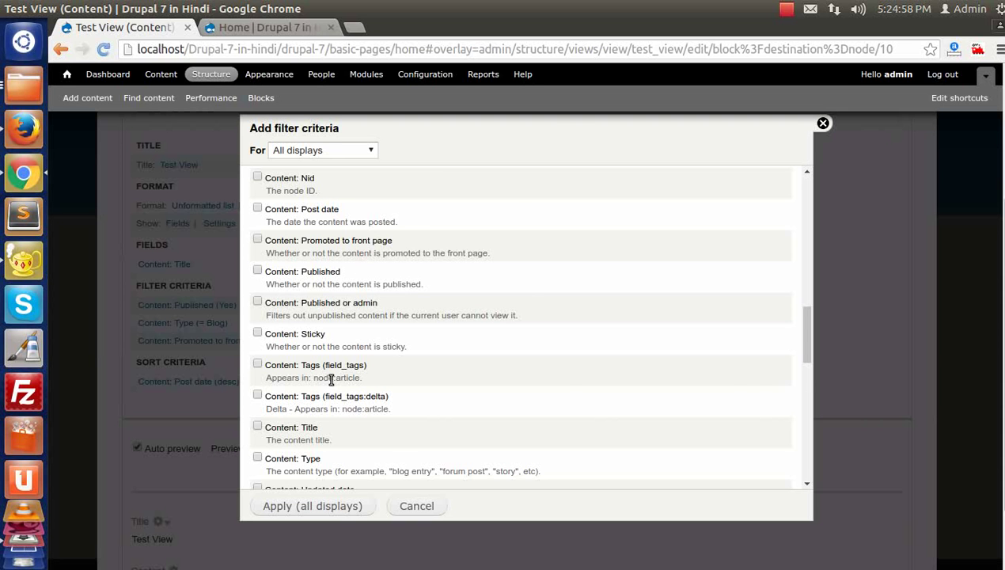
scroll(331, 380, "down", 3)
scroll(332, 382, "up", 20)
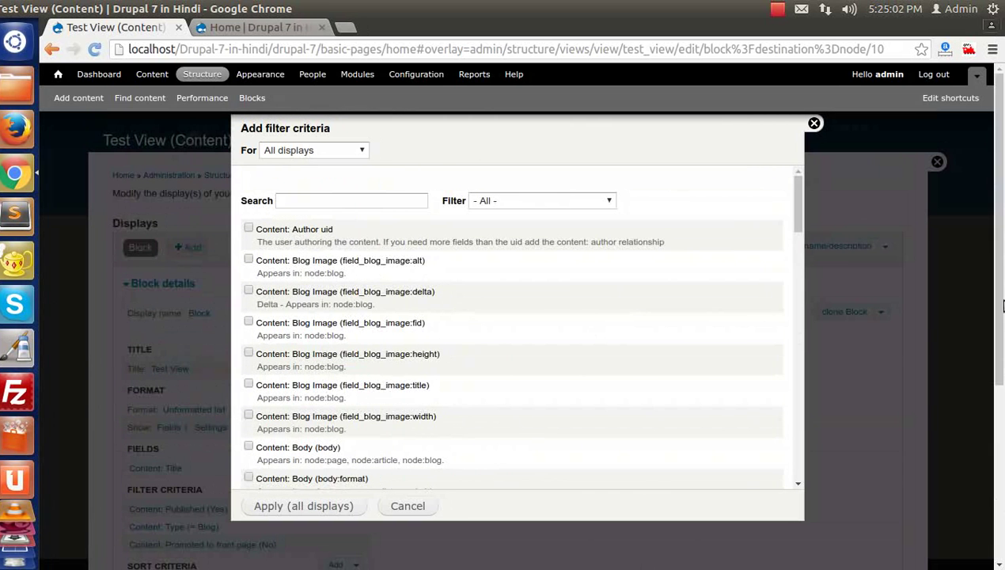
Close the filter criteria list and the view editor without adding a filter, and review the home page with its Test View block.
left_click(814, 123)
left_click(937, 162)
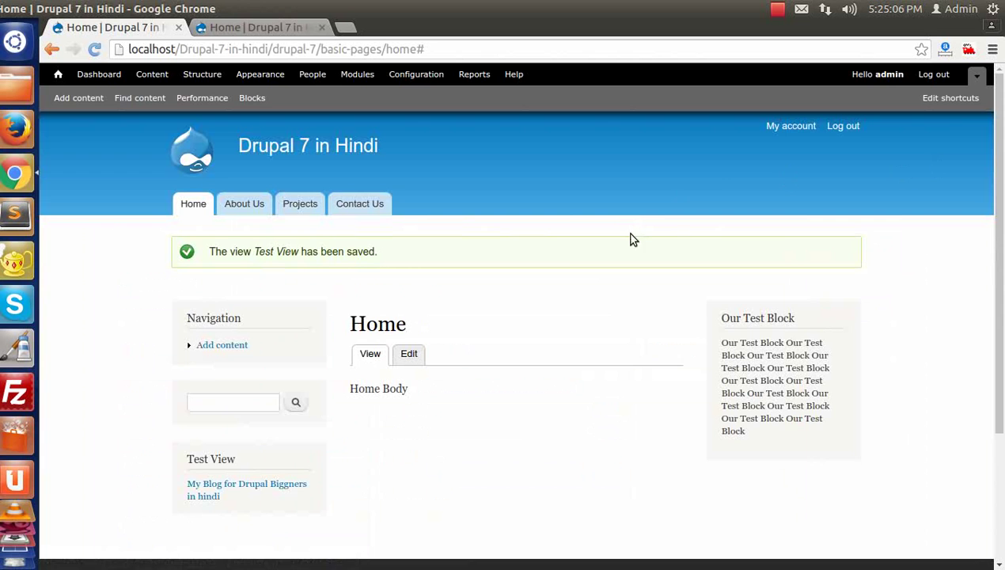
scroll(551, 299, "down", 4)
scroll(552, 303, "up", 4)
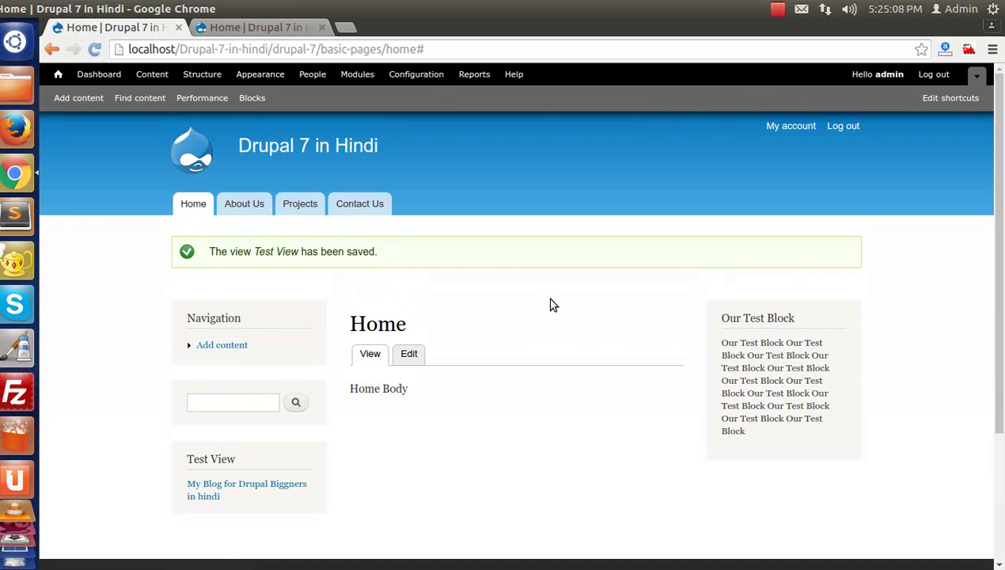